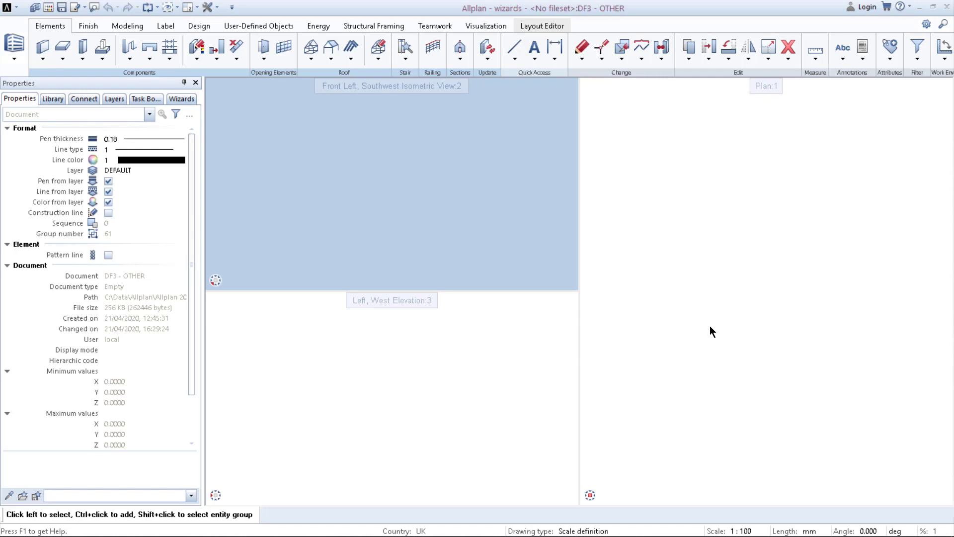
Step: Show the Wizards palette so the Allplan Default Wizard sheets replace the element properties
{"action": "left_click", "coordinate": [180, 99]}
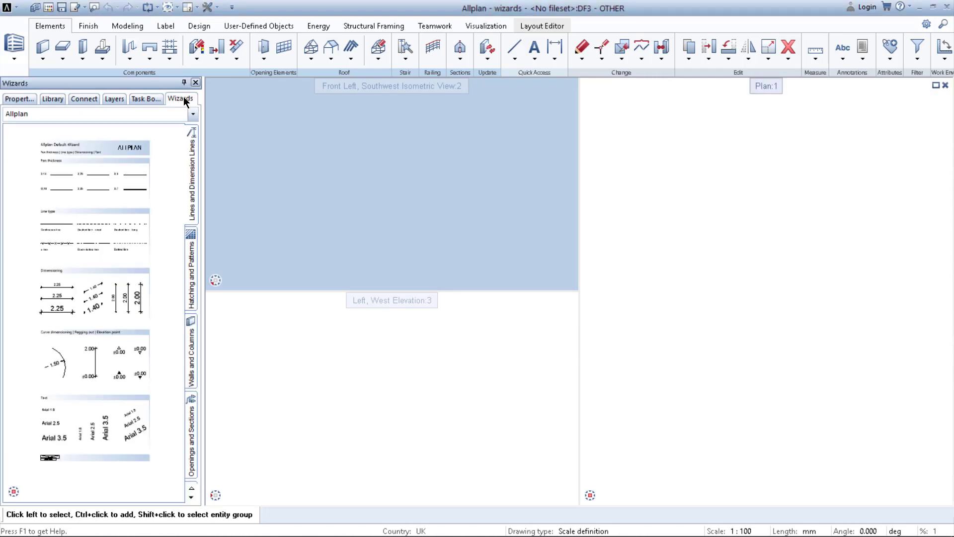
{"action": "right_click", "coordinate": [204, 138]}
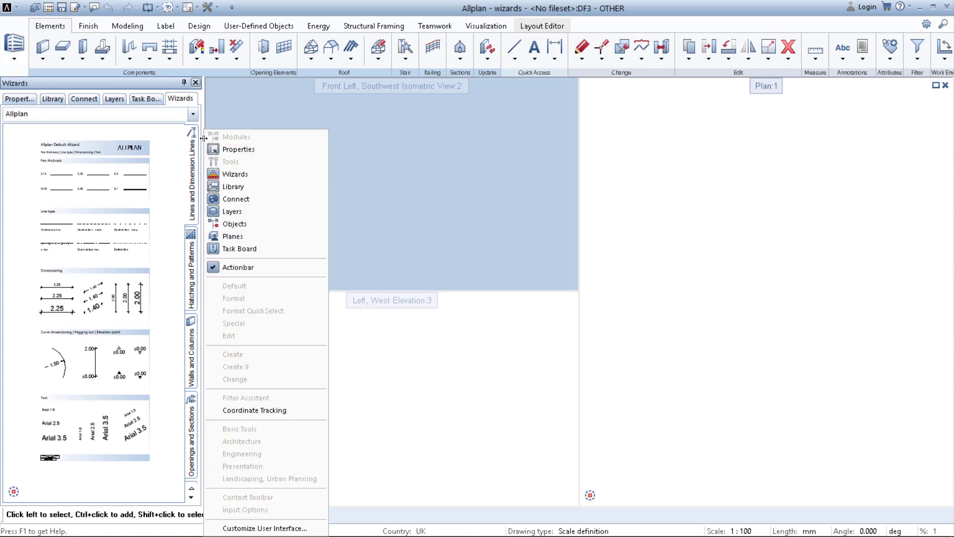
{"action": "left_click", "coordinate": [228, 175]}
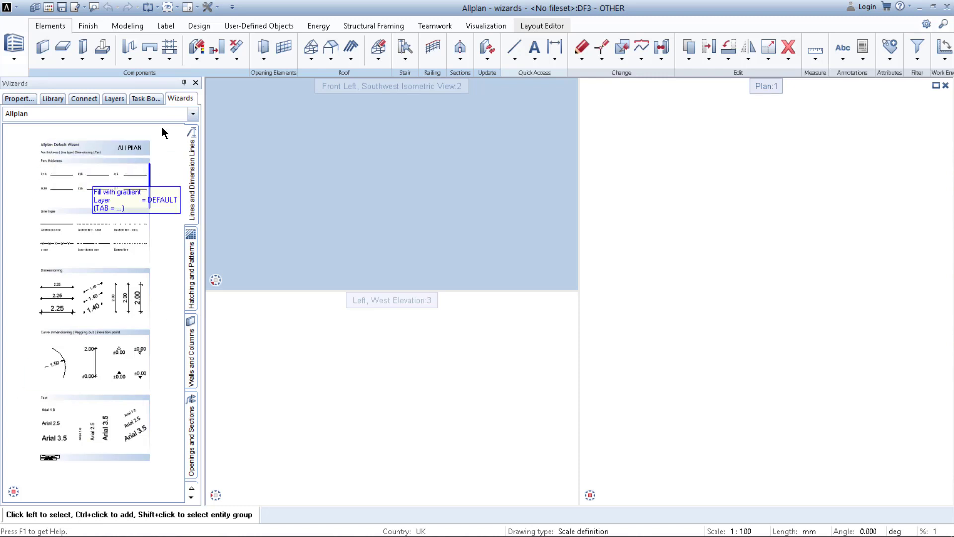
Step: Browse the wizard sheets and settle on the Walls and Columns sheet
{"action": "left_click", "coordinate": [189, 270]}
{"action": "left_click", "coordinate": [190, 365]}
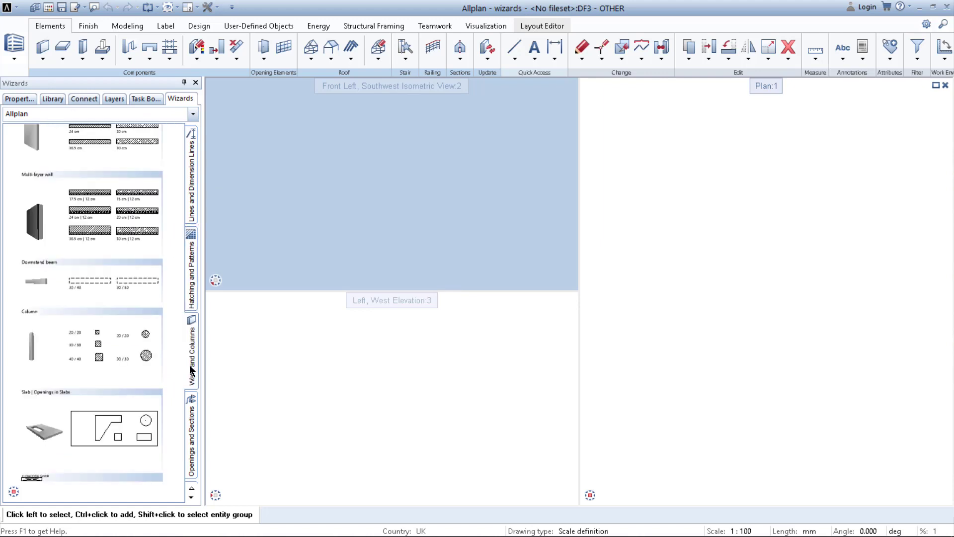
{"action": "left_click", "coordinate": [191, 428]}
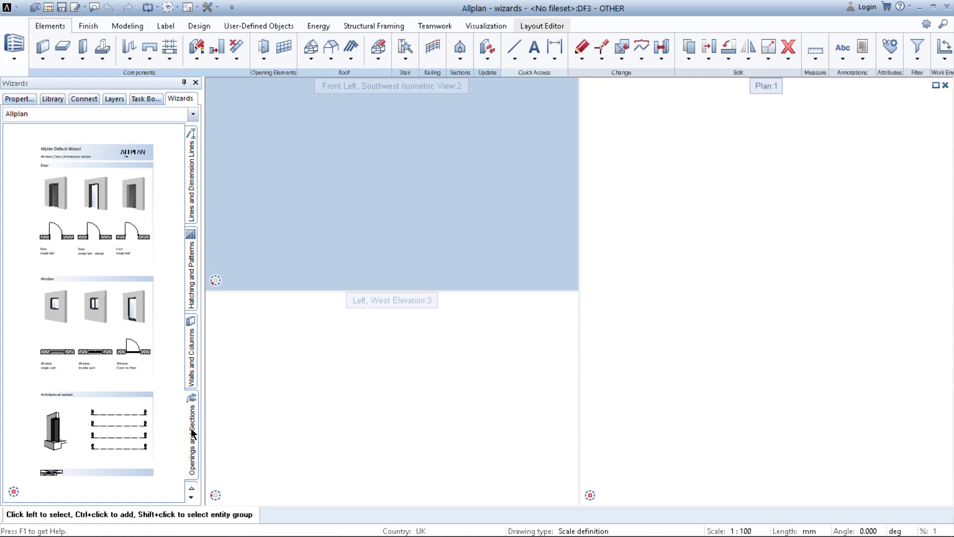
{"action": "left_click", "coordinate": [191, 365]}
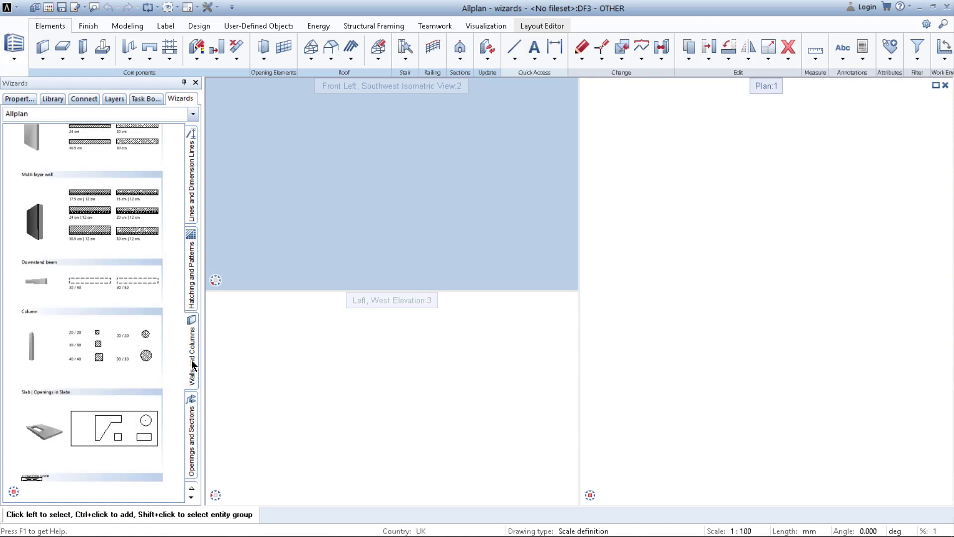
{"action": "scroll", "coordinate": [87, 255], "scroll_direction": "up", "scroll_amount": 3}
{"action": "scroll", "coordinate": [79, 353], "scroll_direction": "up", "scroll_amount": 3}
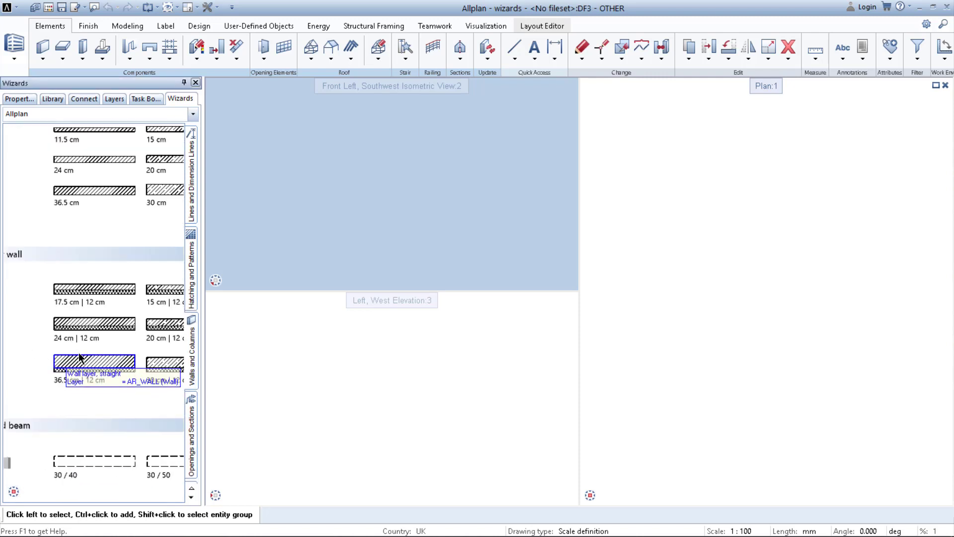
Step: Draw a closed rectangle of 17.5 cm multi-layer walls in the plan and check it in 3D
{"action": "double_click", "coordinate": [156, 282]}
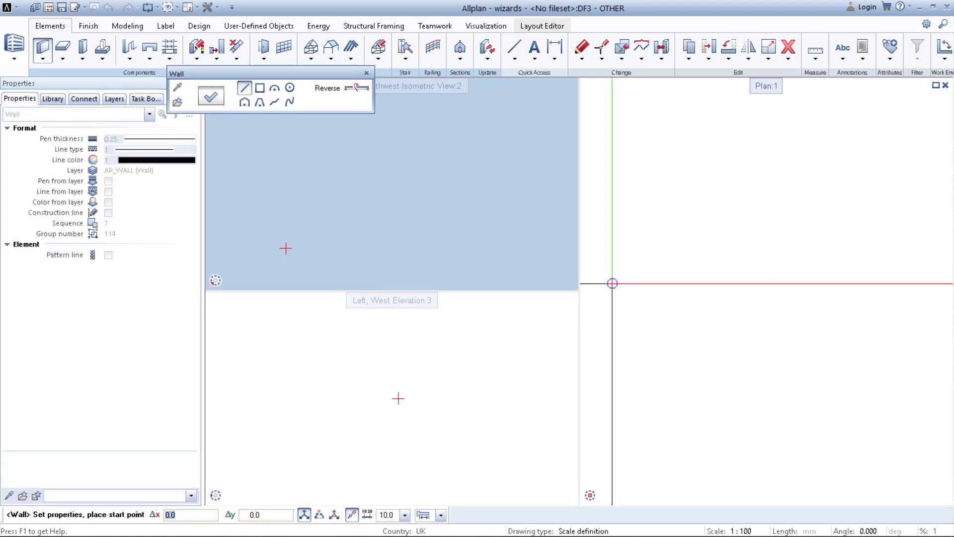
{"action": "left_click", "coordinate": [676, 175]}
{"action": "left_click", "coordinate": [800, 176]}
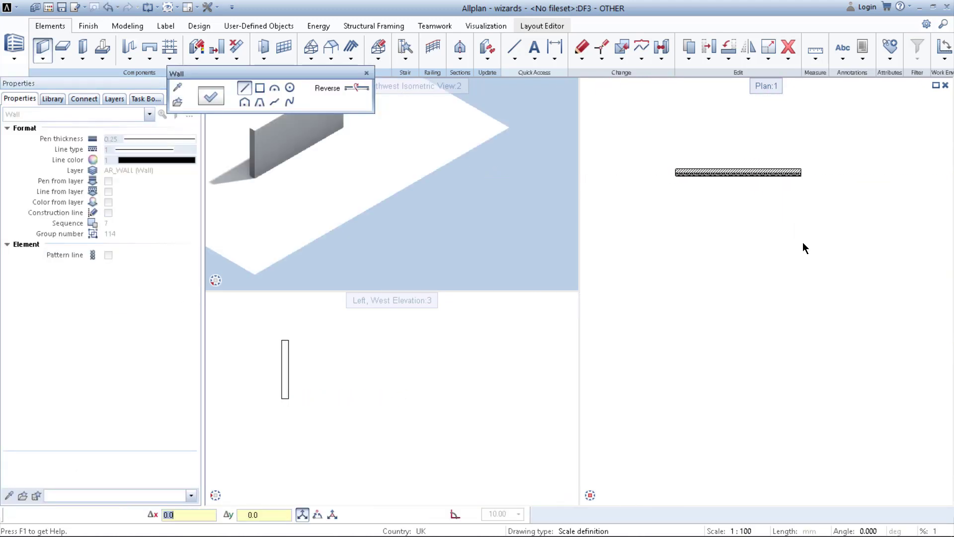
{"action": "left_click", "coordinate": [806, 249]}
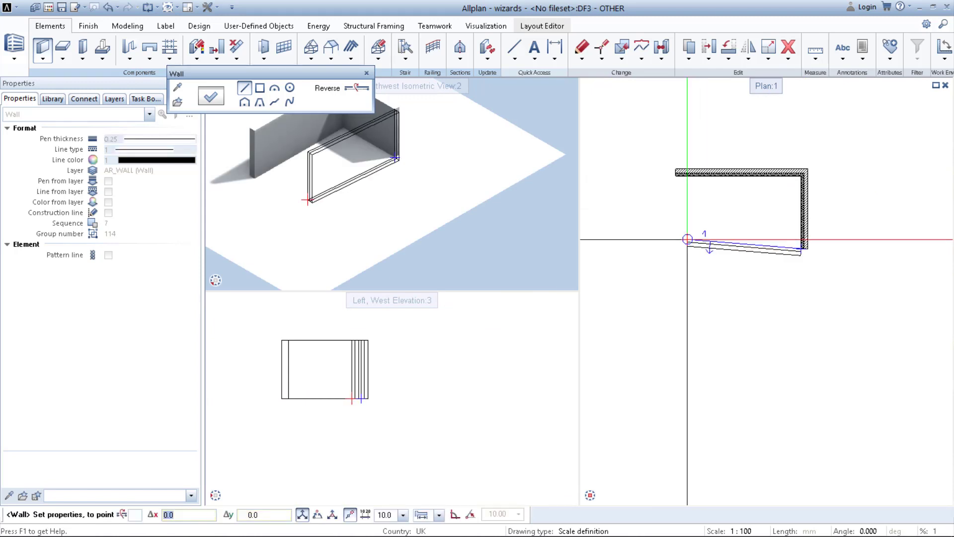
{"action": "left_click", "coordinate": [677, 249]}
{"action": "key", "text": "Escape"}
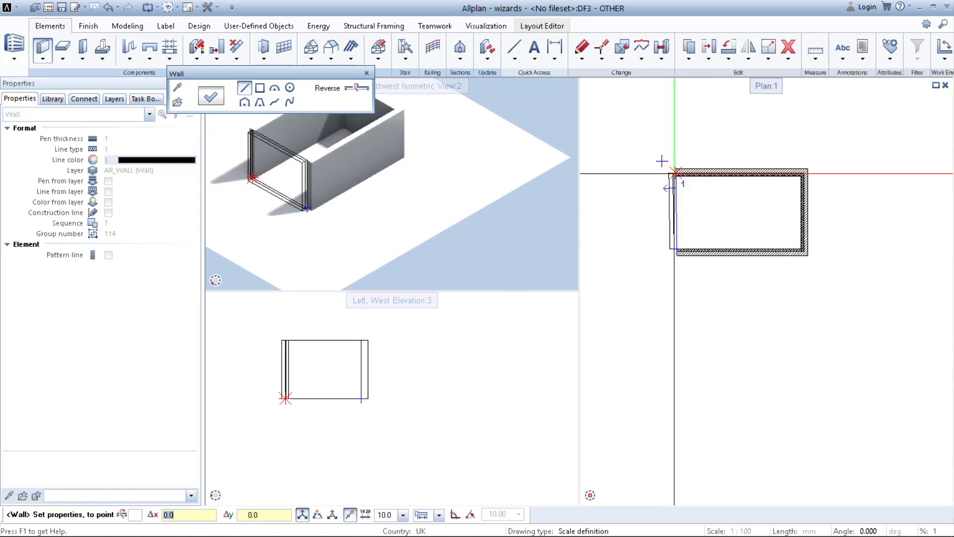
{"action": "left_click", "coordinate": [676, 174]}
{"action": "key", "text": "Escape"}
{"action": "middle_click_drag", "start_coordinate": [347, 205], "coordinate": [512, 236], "text": "shift"}
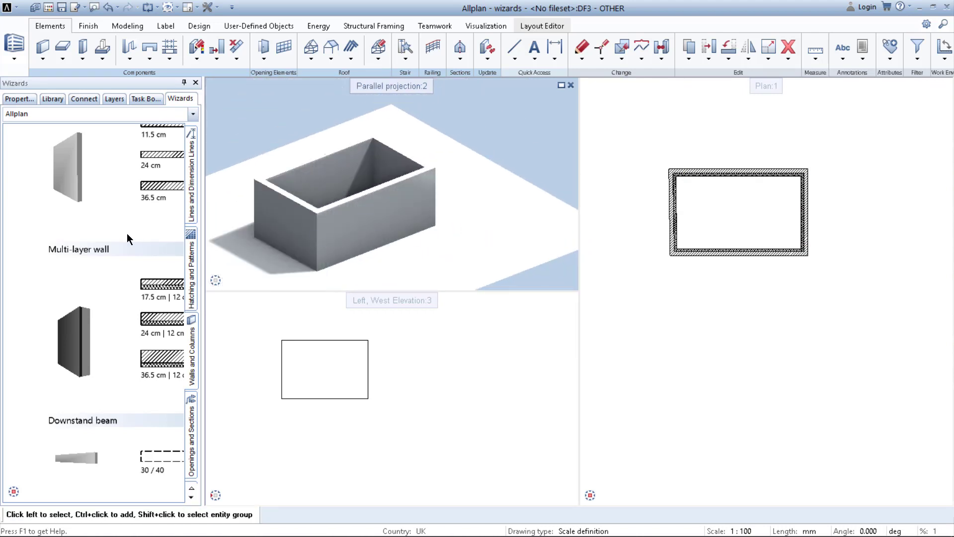
{"action": "scroll", "coordinate": [127, 233], "scroll_direction": "down", "scroll_amount": 5}
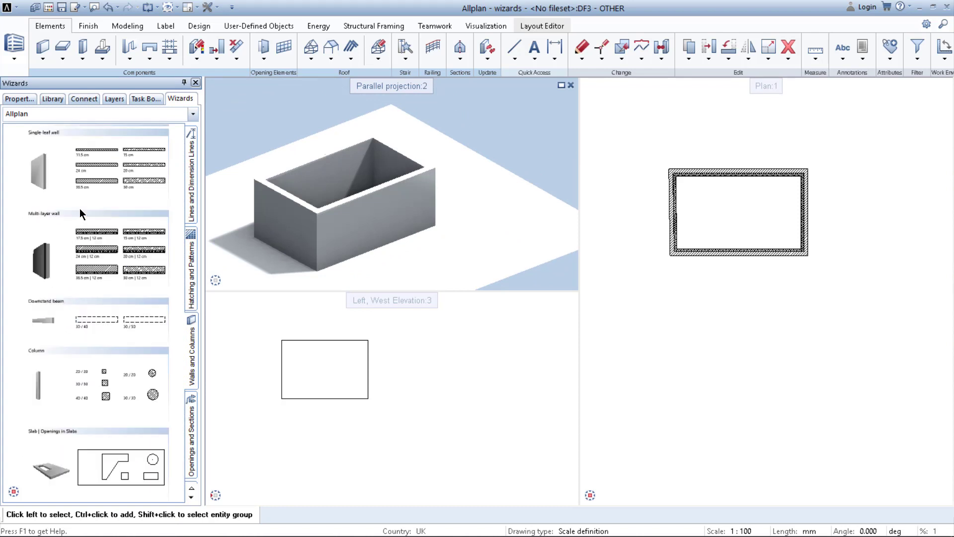
{"action": "middle_click_drag", "start_coordinate": [79, 208], "coordinate": [82, 219]}
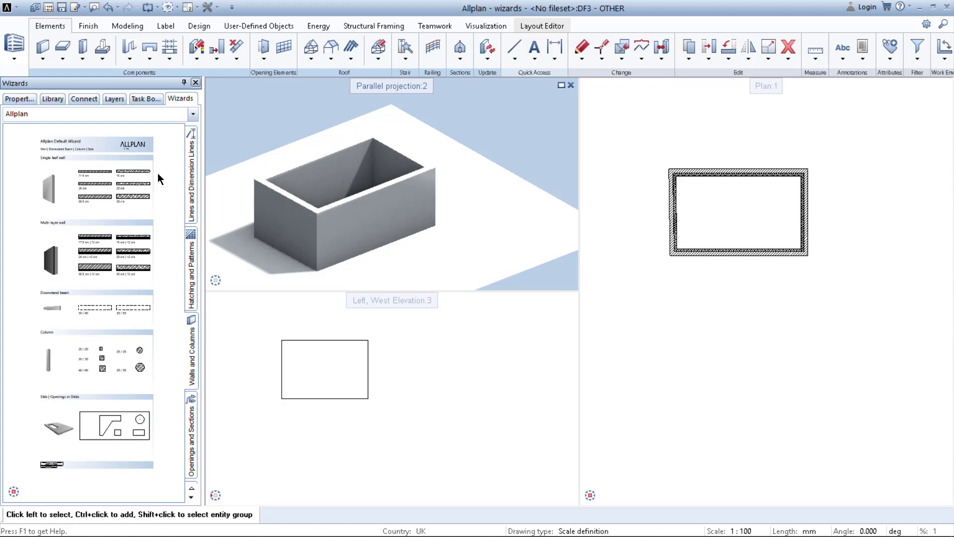
{"action": "left_click", "coordinate": [49, 55]}
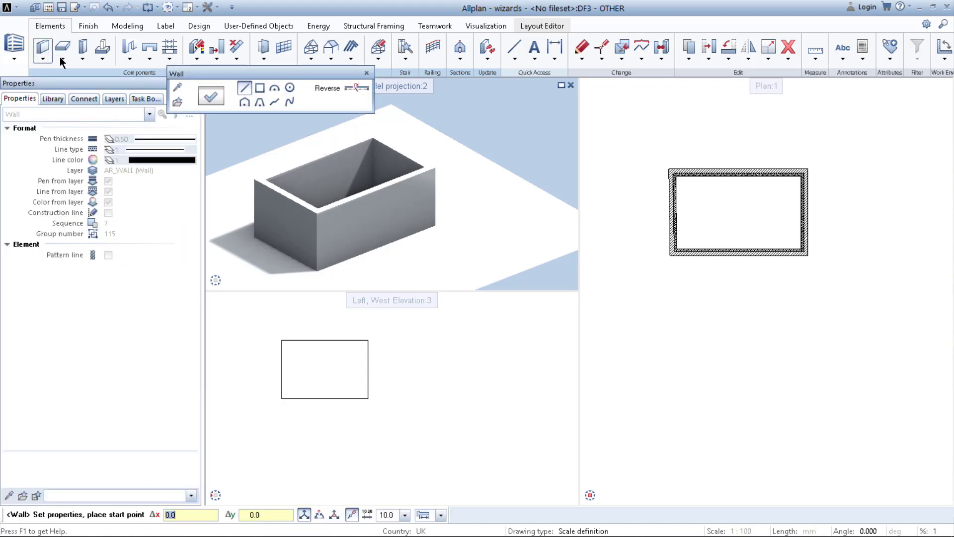
{"action": "left_click", "coordinate": [215, 97]}
{"action": "key", "text": "Escape"}
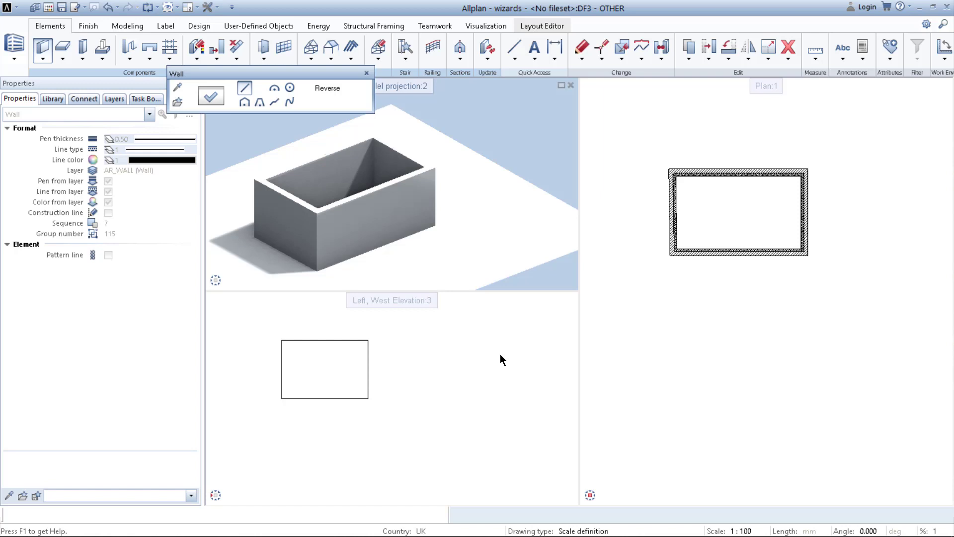
{"action": "key", "text": "Escape"}
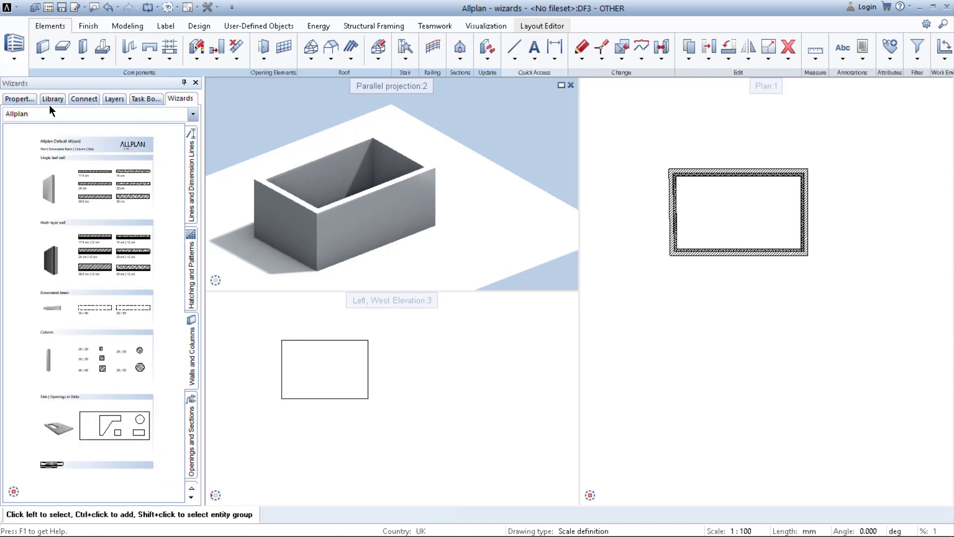
Step: Switch to the TUTORIAL wizard group and draw a U-shaped 500MM BLOCK WORK WALL
{"action": "left_click", "coordinate": [193, 114]}
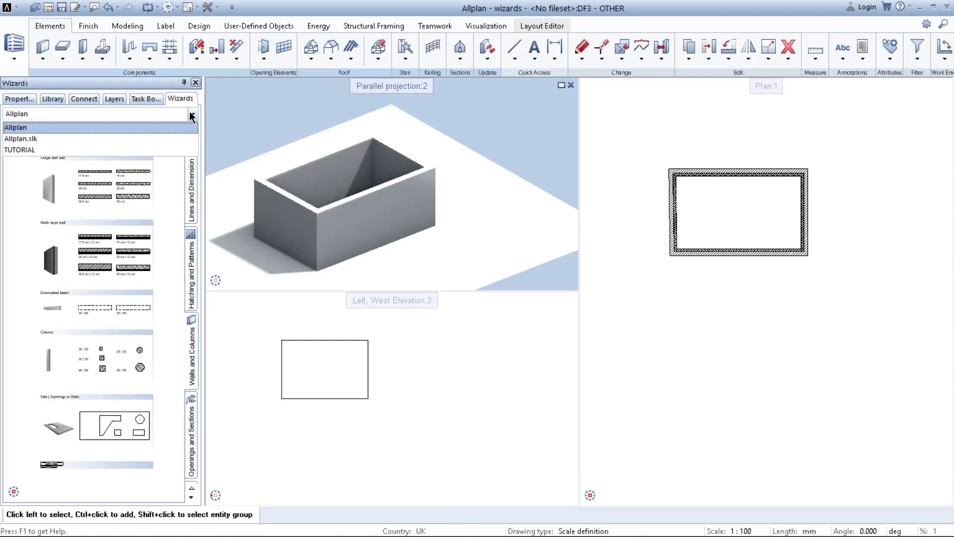
{"action": "left_click", "coordinate": [19, 149]}
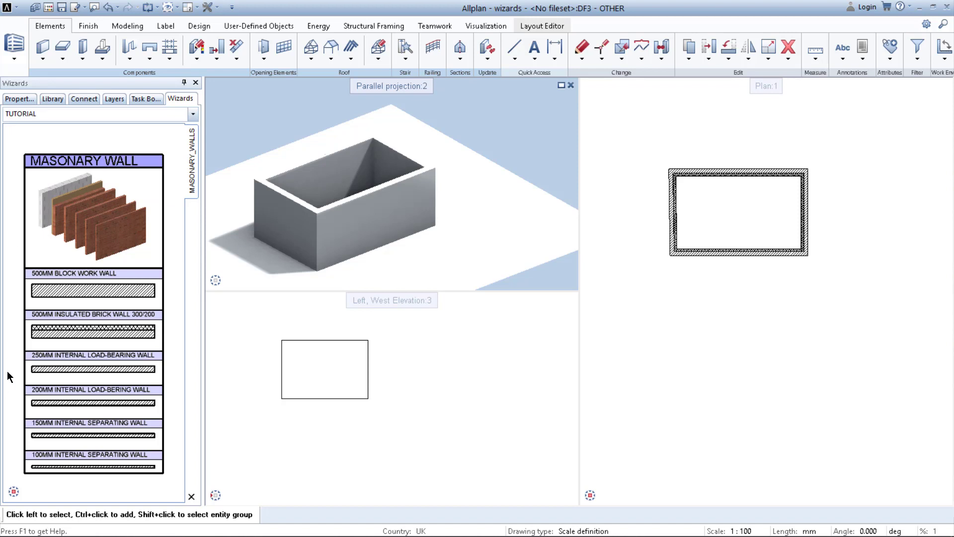
{"action": "left_click", "coordinate": [56, 288]}
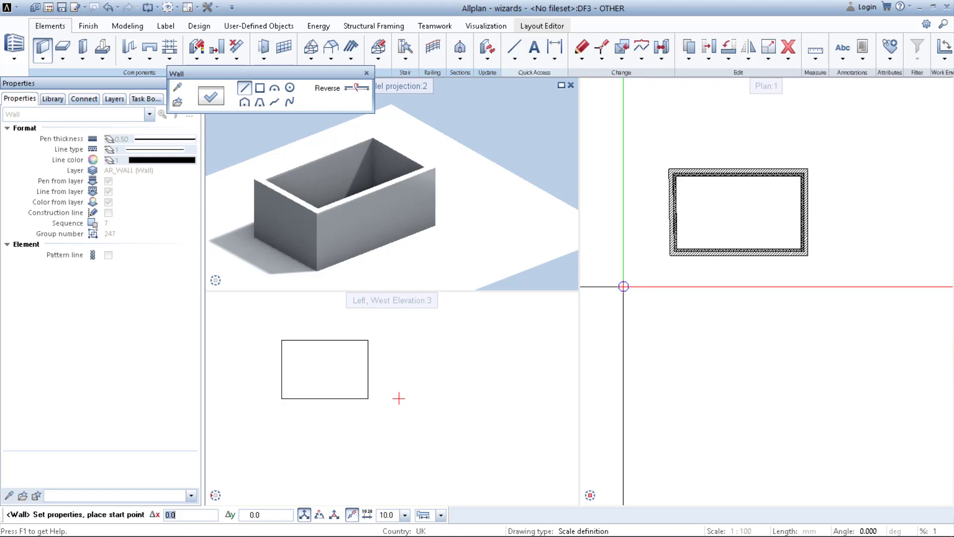
{"action": "left_click", "coordinate": [660, 283]}
{"action": "left_click", "coordinate": [847, 283]}
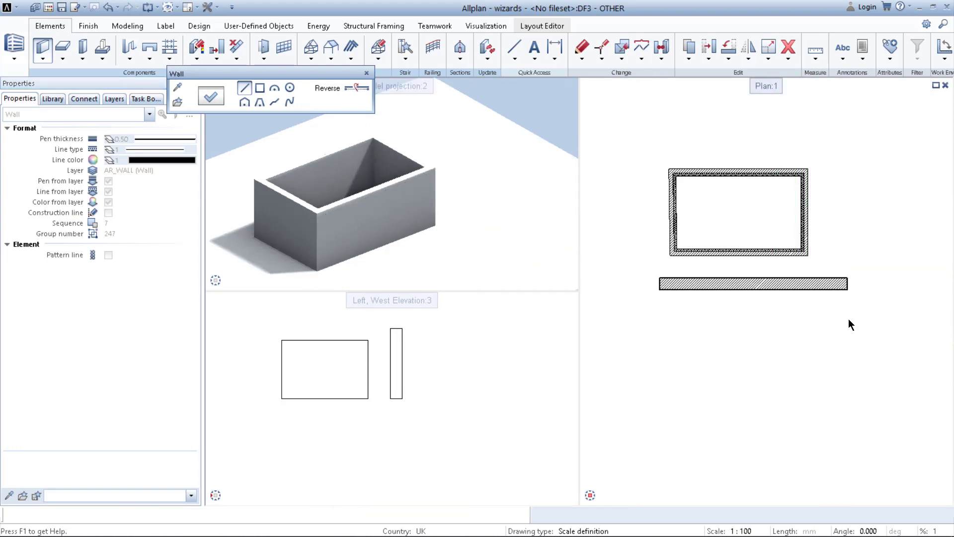
{"action": "left_click", "coordinate": [852, 348]}
{"action": "key", "text": "Escape"}
{"action": "left_click", "coordinate": [714, 347]}
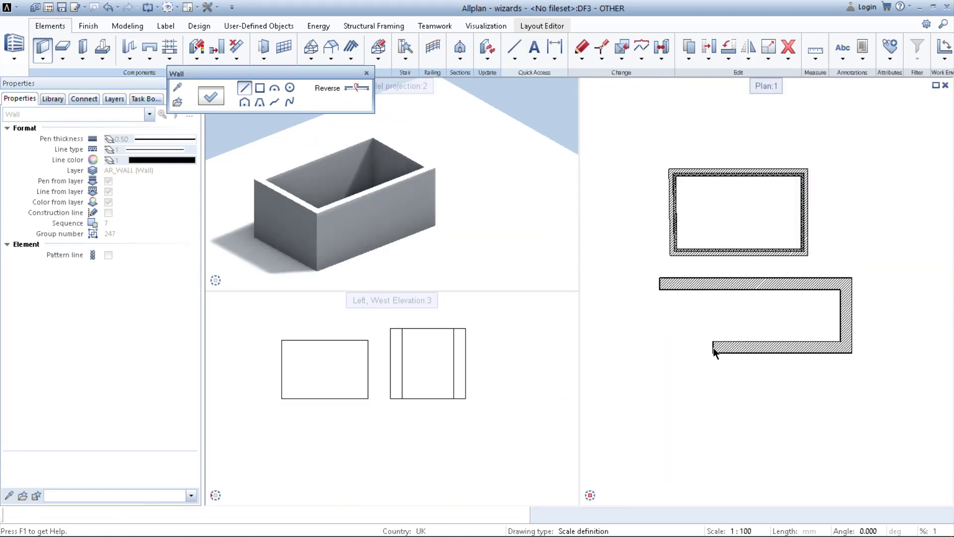
{"action": "key", "text": "Escape"}
{"action": "key", "text": "Escape"}
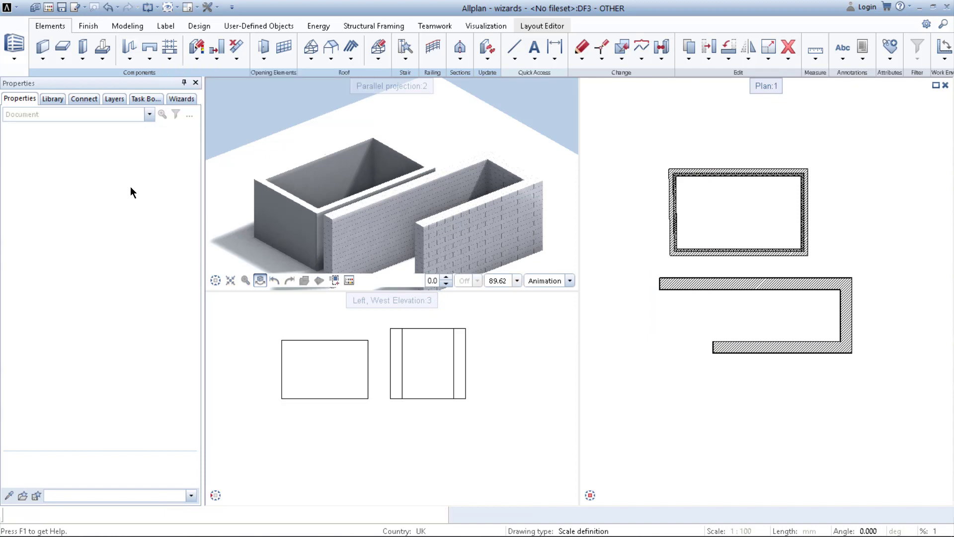
Step: Draw an L-shaped insulated brick wall along the top and right side, then view it in 3D
{"action": "double_click", "coordinate": [88, 333]}
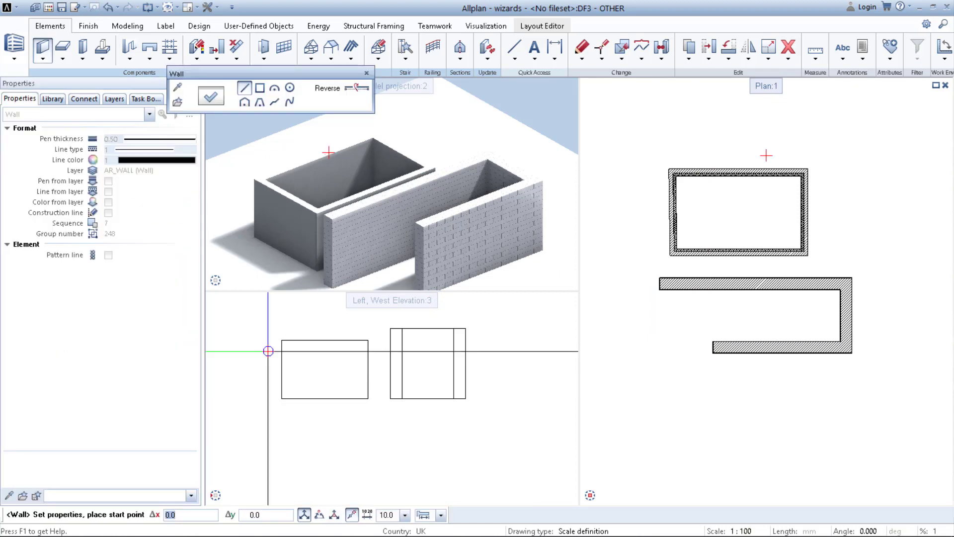
{"action": "left_click", "coordinate": [815, 132]}
{"action": "left_click", "coordinate": [900, 132]}
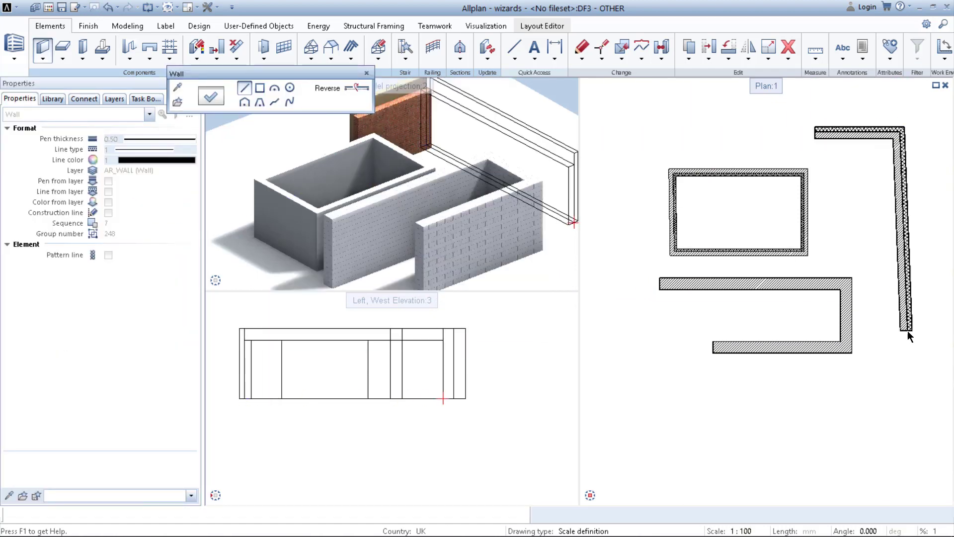
{"action": "left_click", "coordinate": [908, 330]}
{"action": "key", "text": "Escape"}
{"action": "middle_click_drag", "start_coordinate": [388, 164], "coordinate": [391, 192], "text": "shift"}
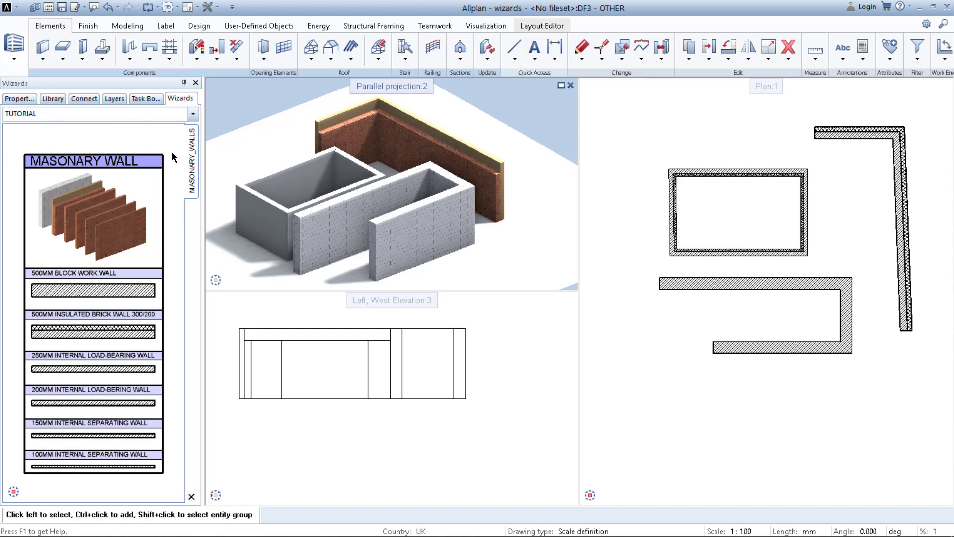
Step: Remove the TUTORIAL wizard group and select the default Allplan group
{"action": "left_click", "coordinate": [194, 118]}
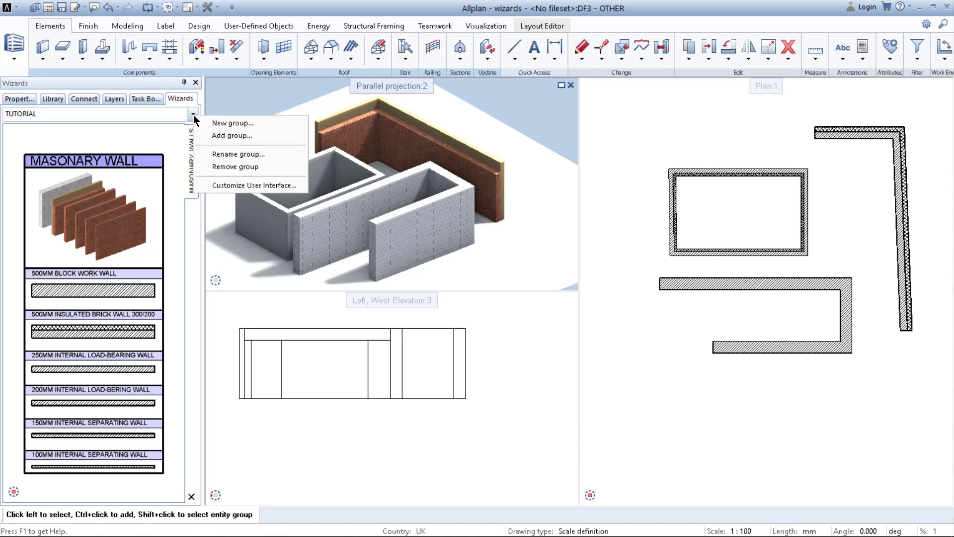
{"action": "left_click", "coordinate": [214, 168]}
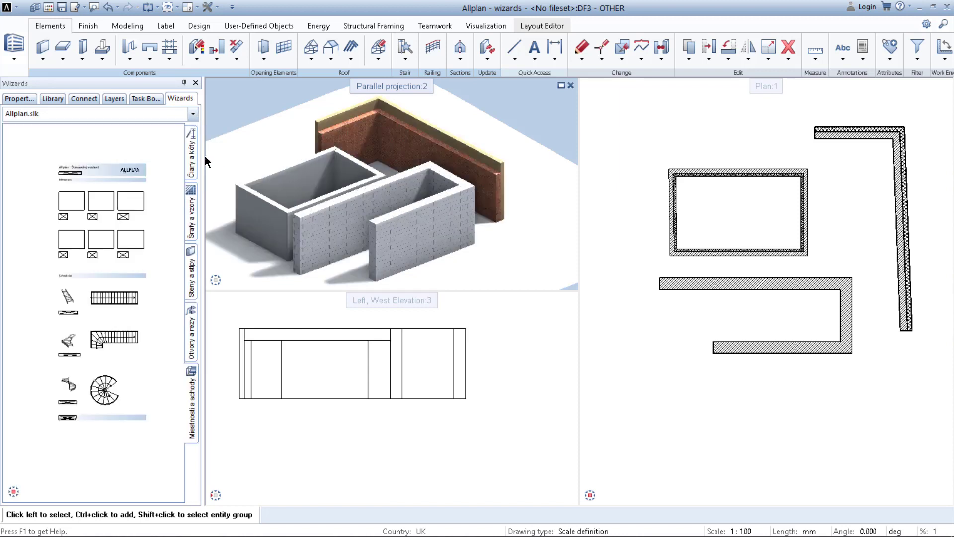
{"action": "left_click", "coordinate": [193, 113]}
{"action": "left_click", "coordinate": [129, 127]}
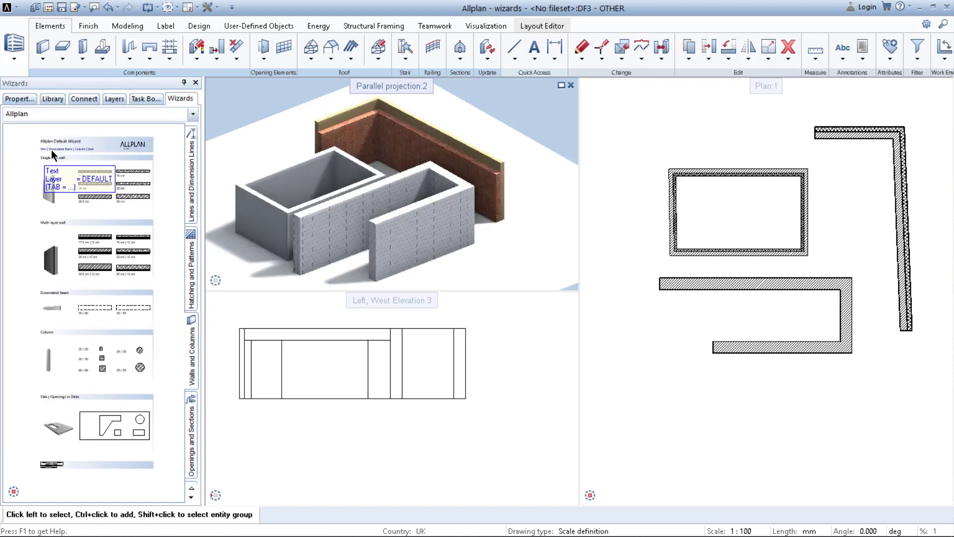
Step: Activate the plan view, then cancel the New Project, Open Project dialog to stay in the wizards project
{"action": "left_click", "coordinate": [657, 111]}
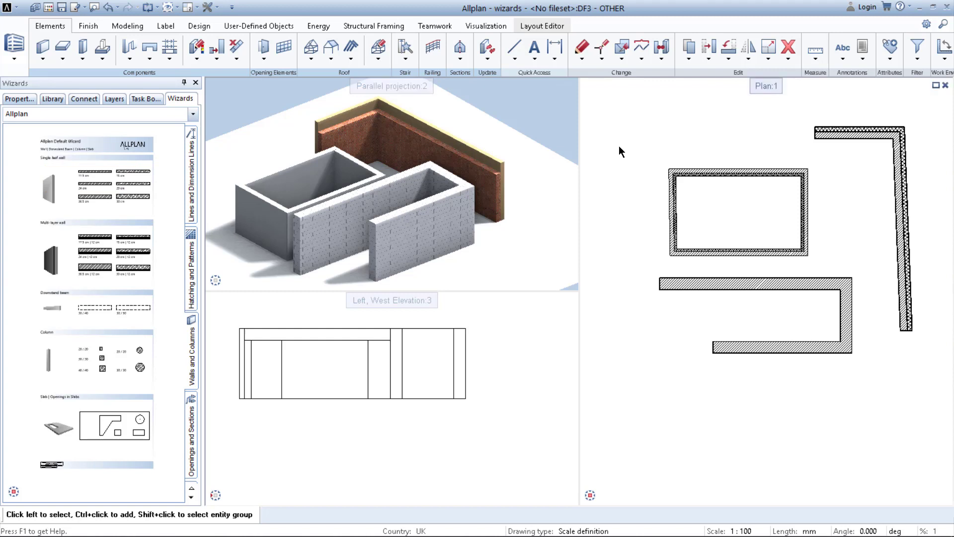
{"action": "left_click", "coordinate": [35, 8]}
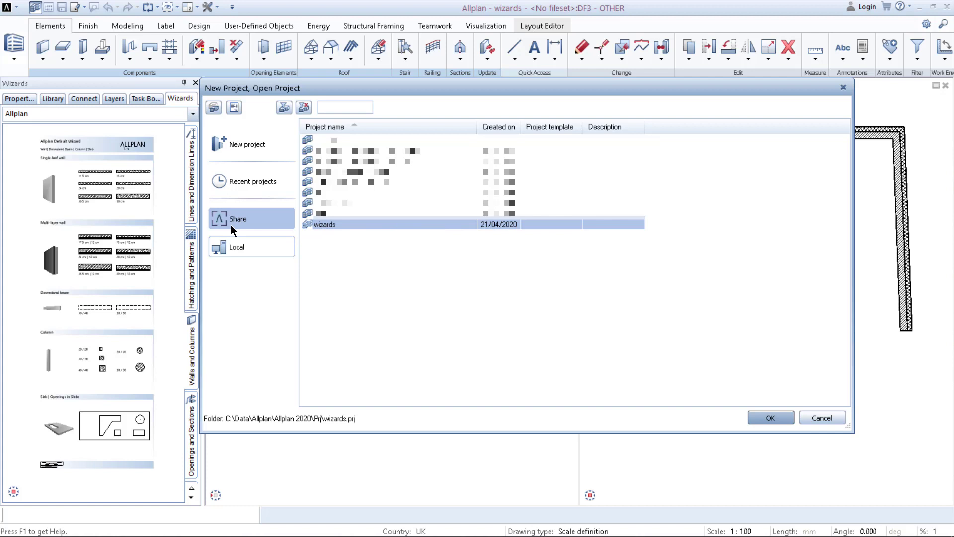
{"action": "left_click", "coordinate": [818, 422]}
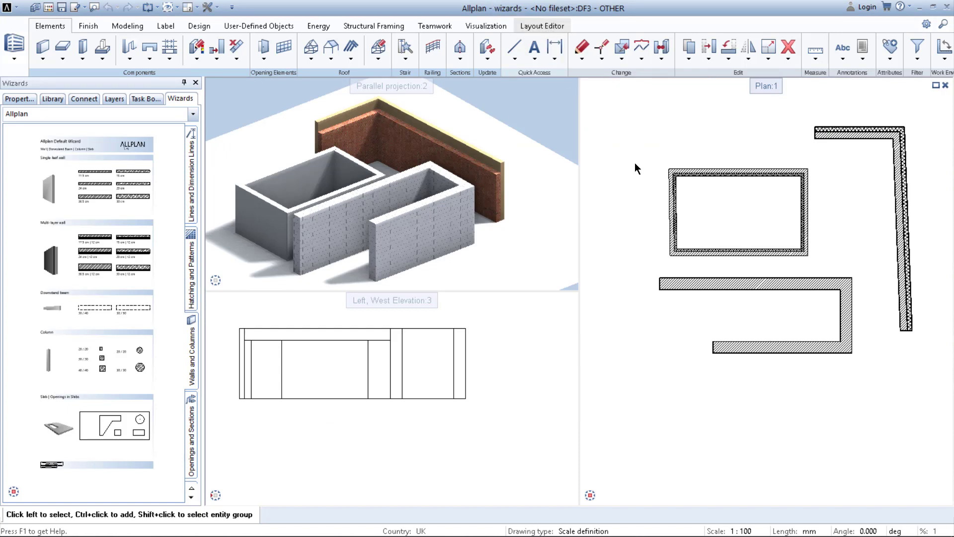
Step: Open the MASONARY_WALLS drawing file with F2 and pan its masonry wall sheet into view
{"action": "key", "text": "F2"}
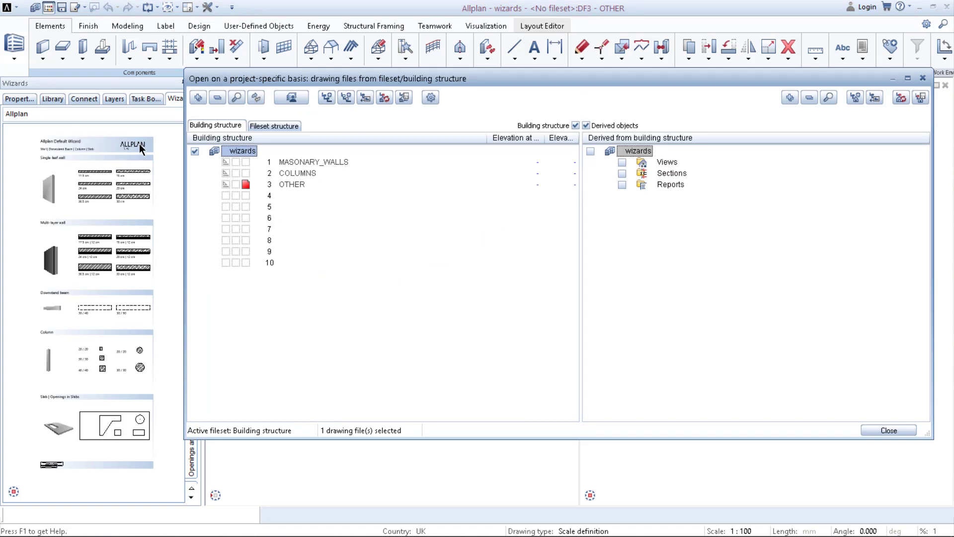
{"action": "double_click", "coordinate": [311, 163]}
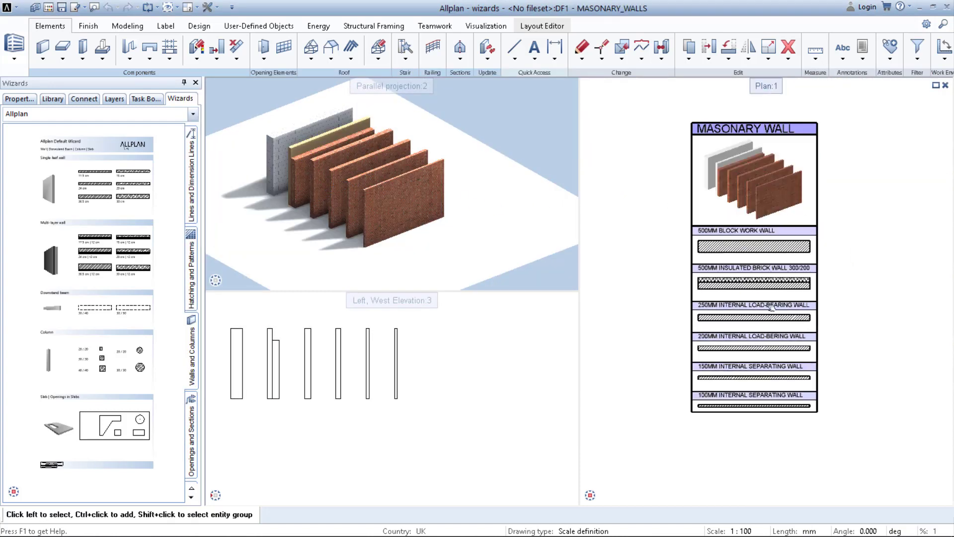
{"action": "scroll", "coordinate": [771, 307], "scroll_direction": "up", "scroll_amount": 2}
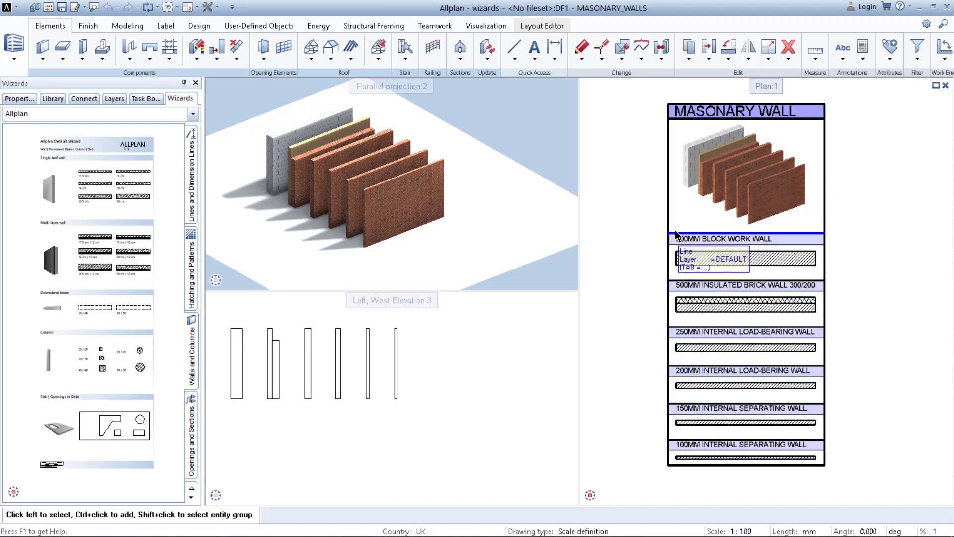
{"action": "middle_click_drag", "start_coordinate": [774, 197], "coordinate": [784, 204]}
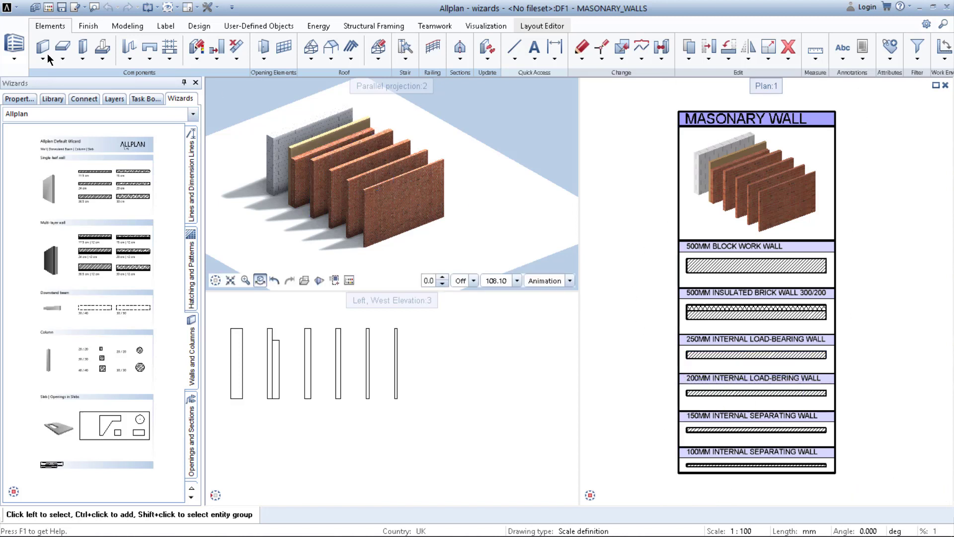
Step: Save a copy as Wizard (*.nas) on the Desktop, overwriting MASONARY_WALLS.nas
{"action": "left_click", "coordinate": [8, 7]}
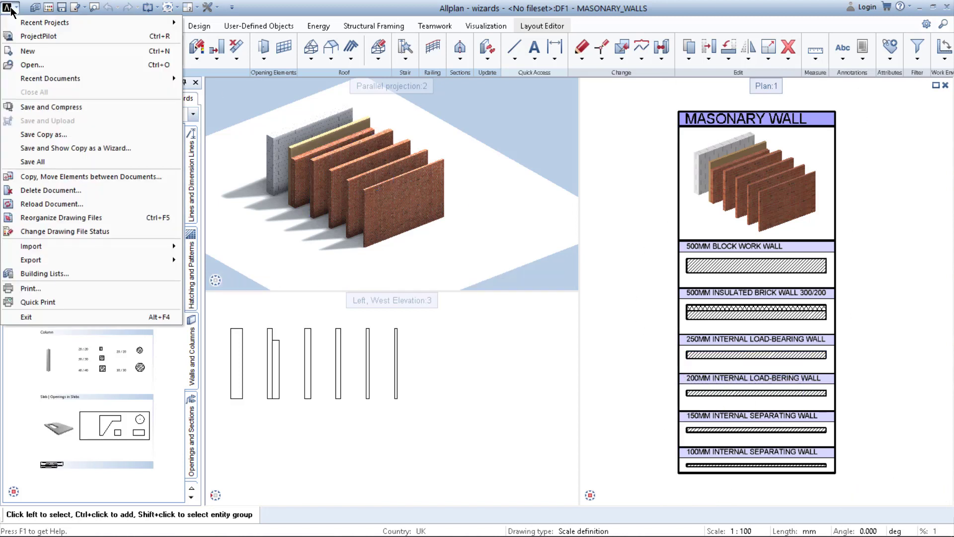
{"action": "left_click", "coordinate": [63, 135]}
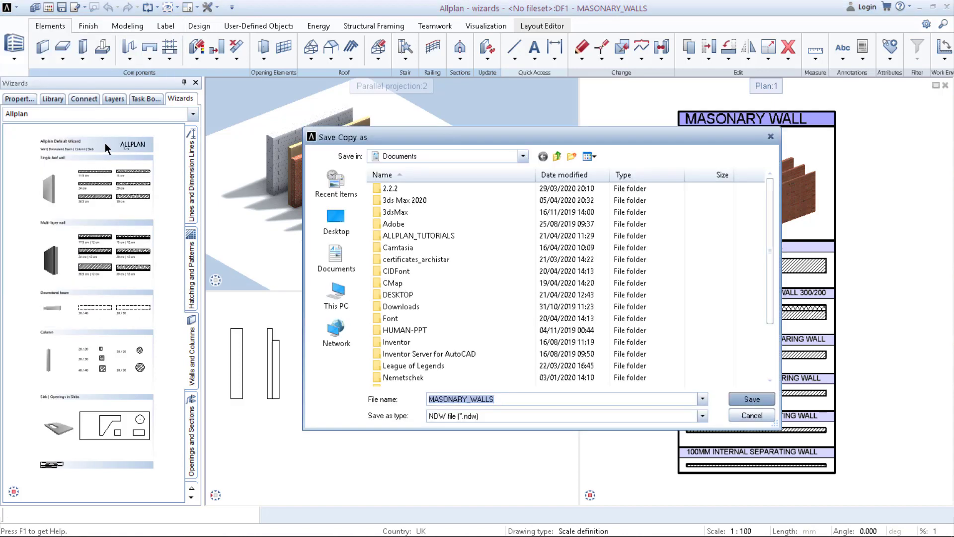
{"action": "left_click", "coordinate": [337, 220]}
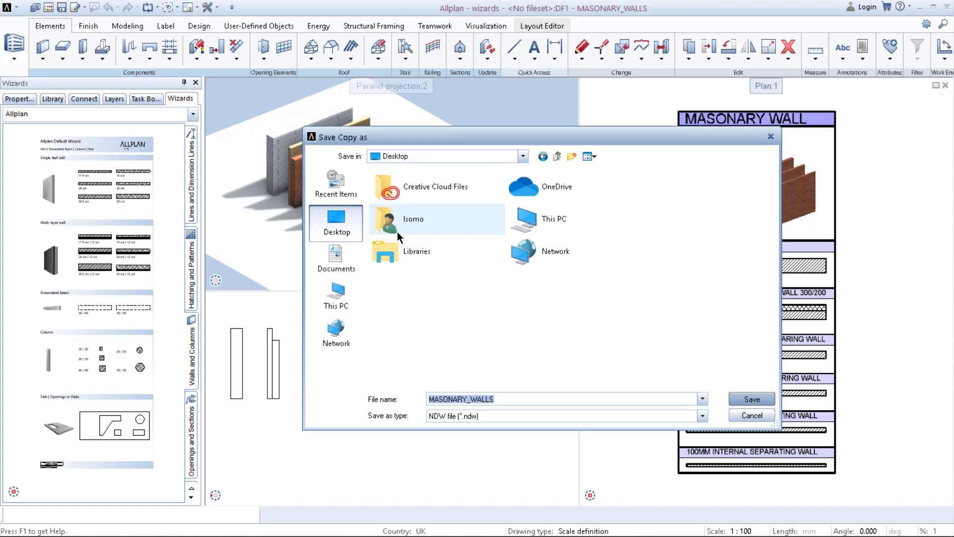
{"action": "left_click", "coordinate": [574, 415]}
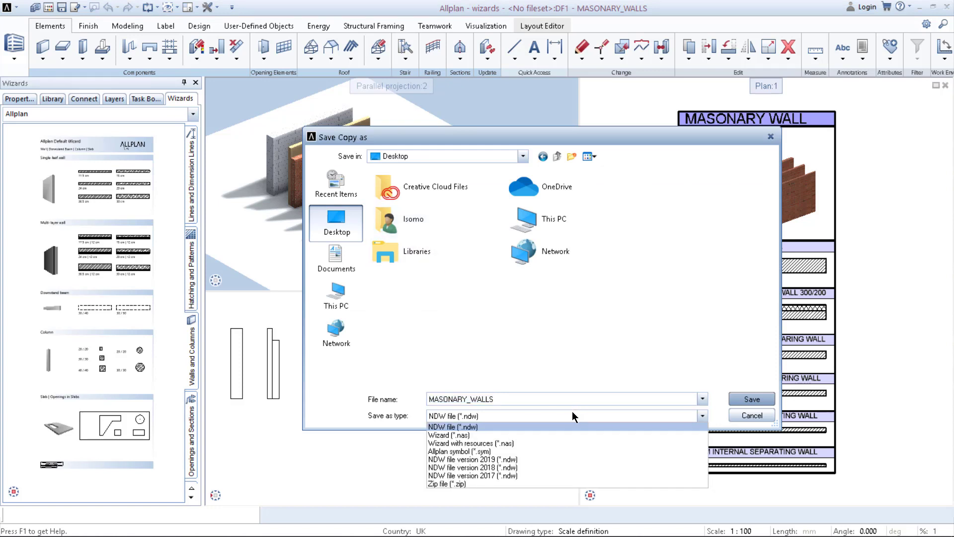
{"action": "left_click", "coordinate": [471, 435]}
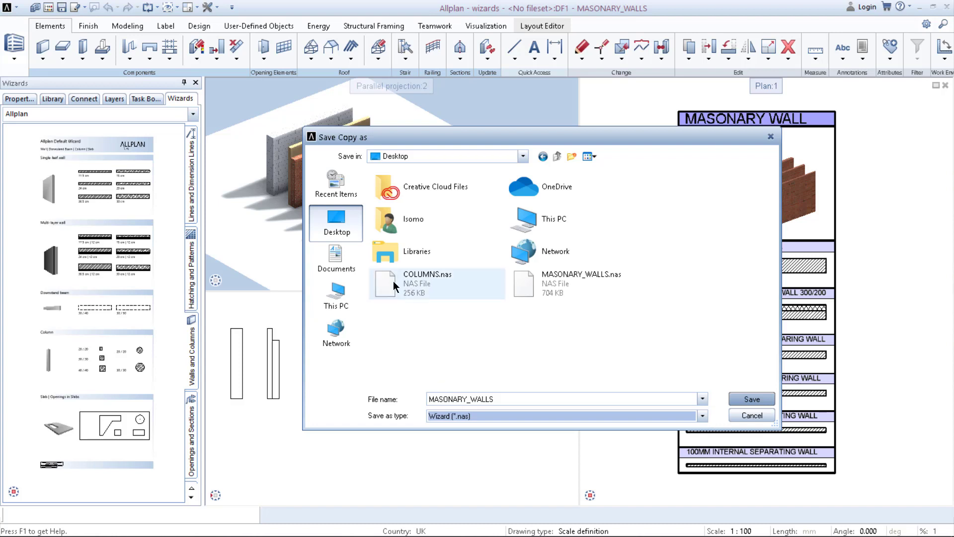
{"action": "left_click", "coordinate": [601, 291]}
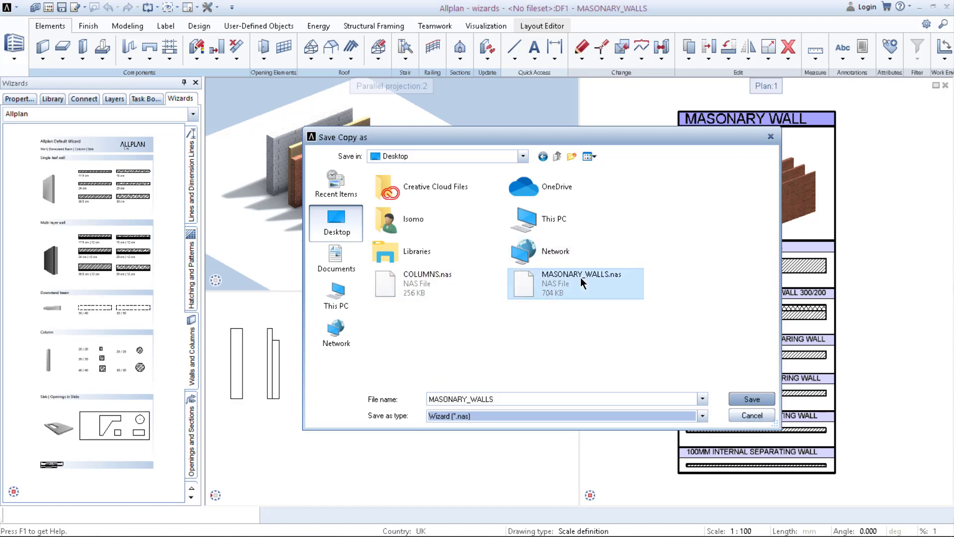
{"action": "left_click", "coordinate": [739, 402]}
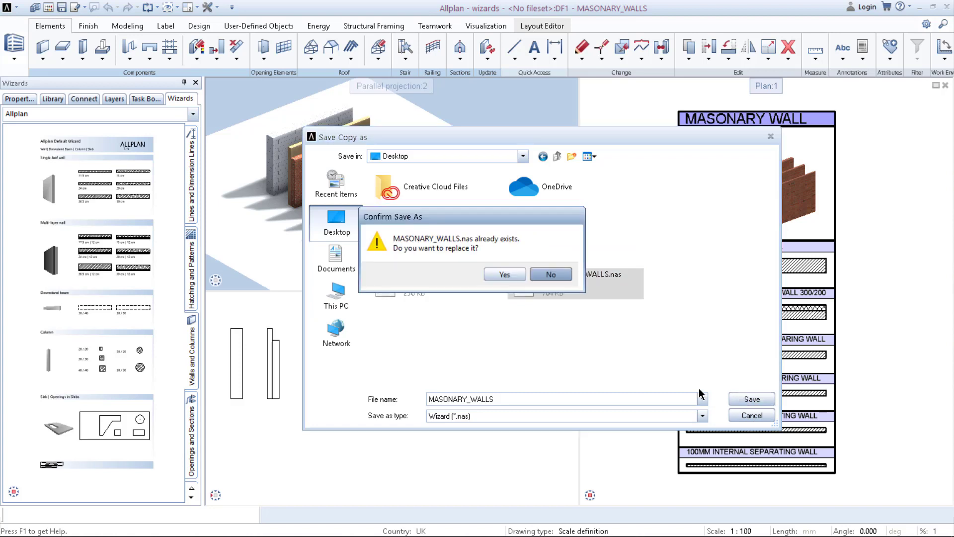
{"action": "left_click", "coordinate": [502, 272]}
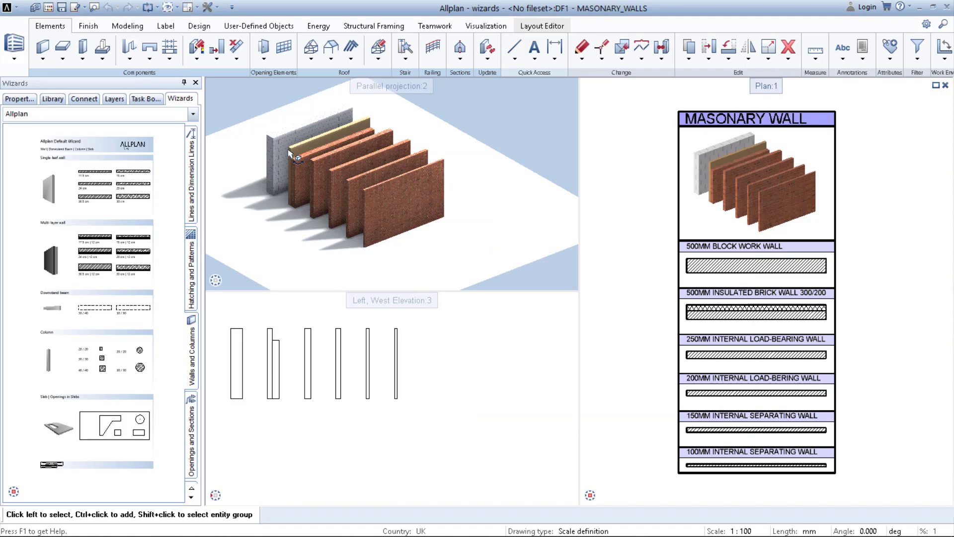
Step: Create a new wizard group named TUTORIAL, replacing the existing TUTORIAL.nagd
{"action": "left_click", "coordinate": [193, 117]}
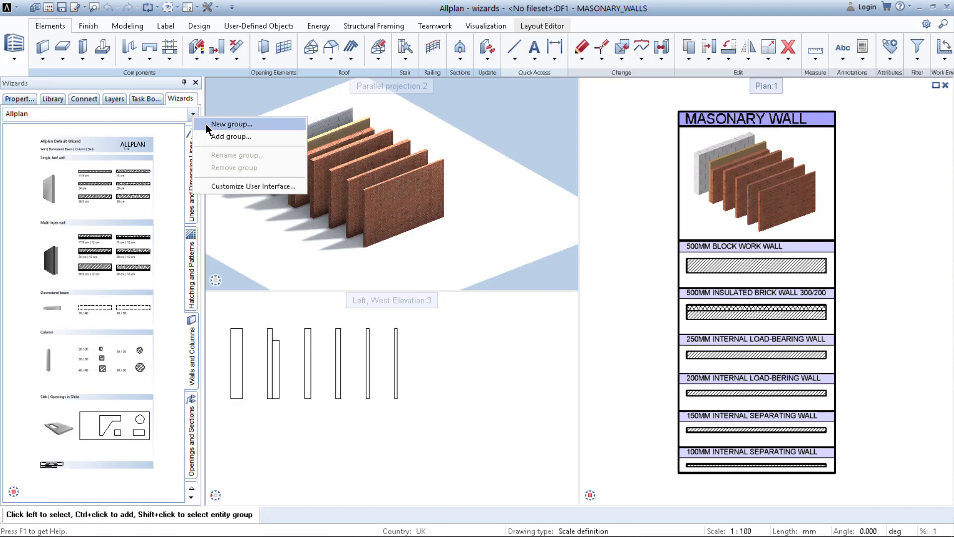
{"action": "left_click", "coordinate": [206, 124]}
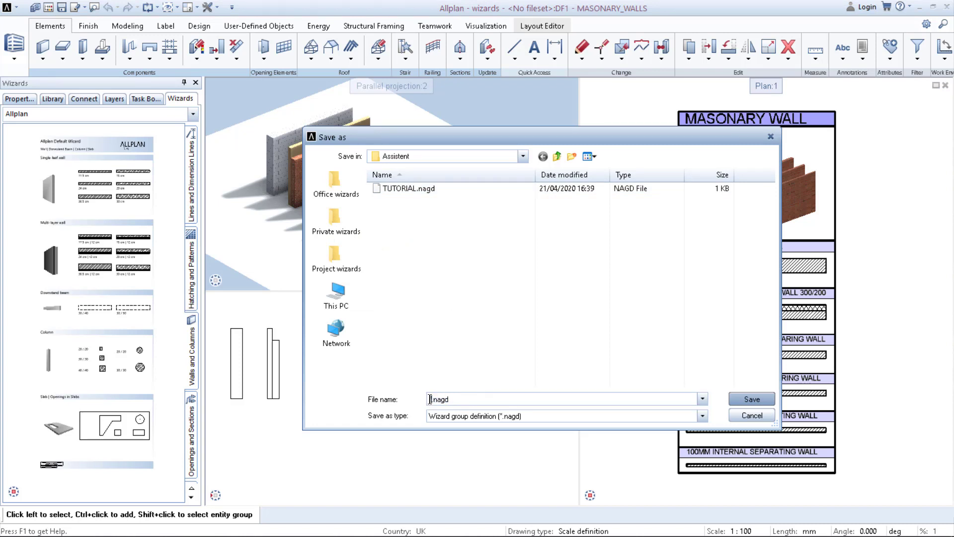
{"action": "left_click", "coordinate": [421, 188]}
{"action": "left_click", "coordinate": [745, 398]}
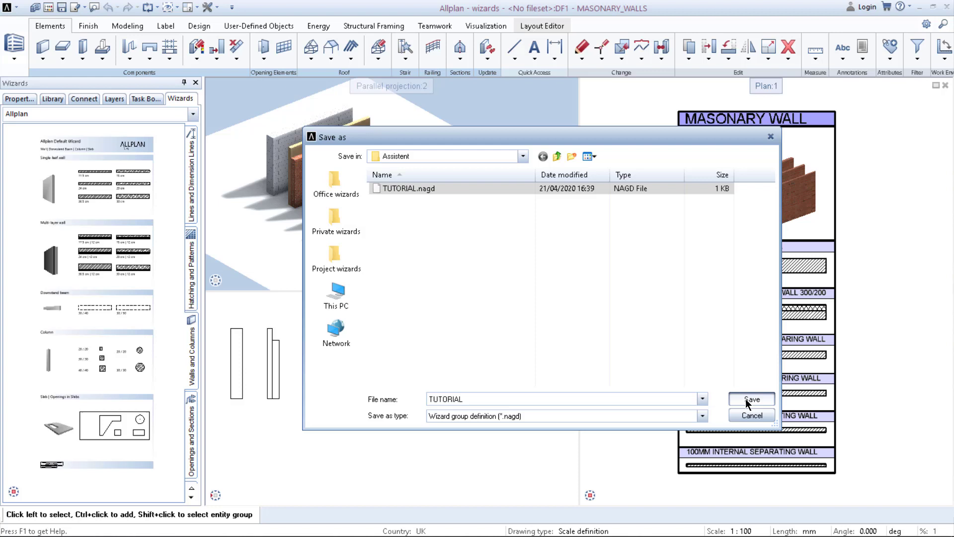
{"action": "left_click", "coordinate": [511, 275]}
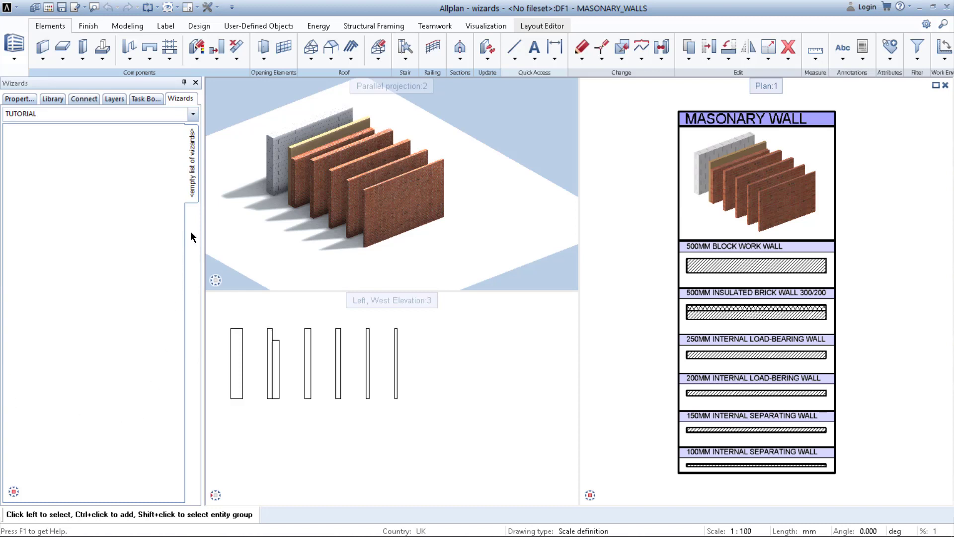
Step: Open MASONARY_WALLS.nas from the Desktop into the empty TUTORIAL group
{"action": "right_click", "coordinate": [191, 170]}
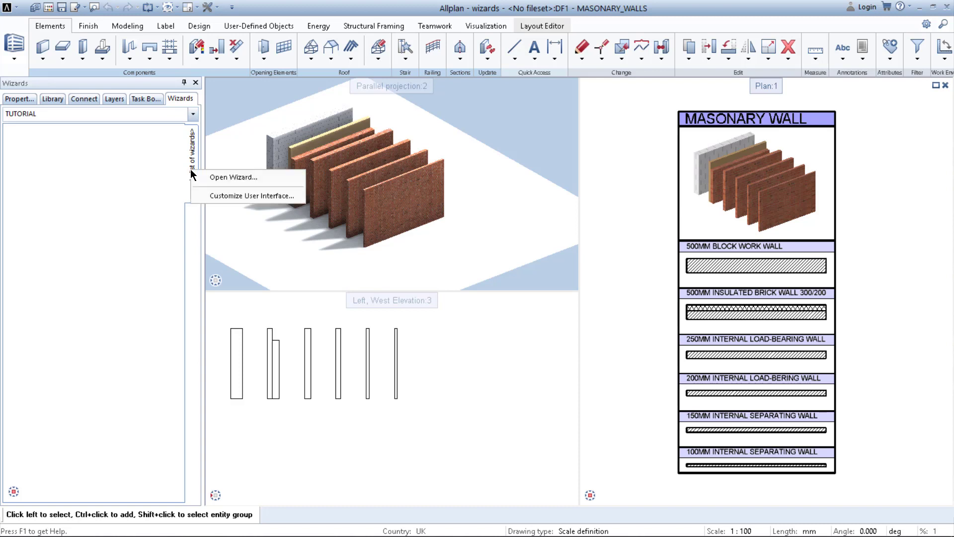
{"action": "left_click", "coordinate": [228, 176]}
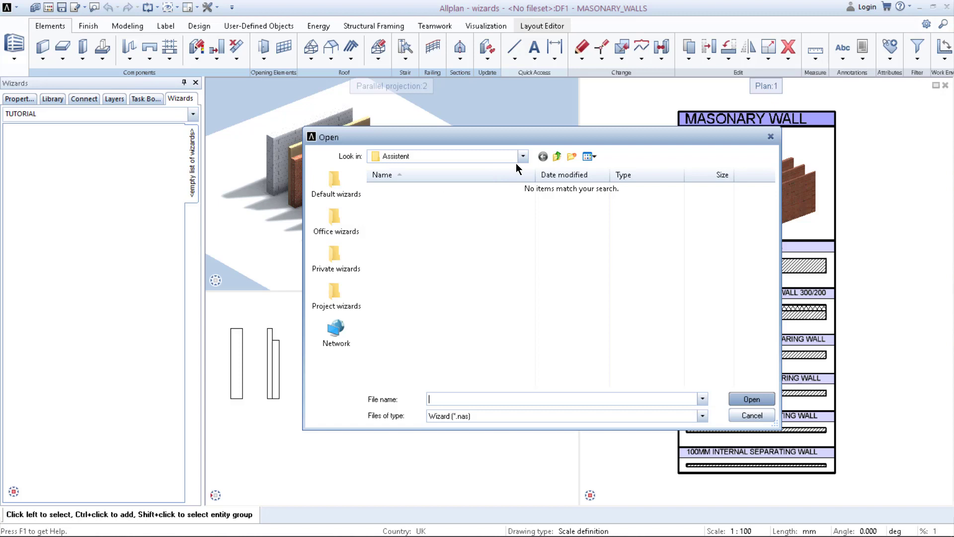
{"action": "left_click", "coordinate": [523, 156]}
{"action": "left_click", "coordinate": [395, 178]}
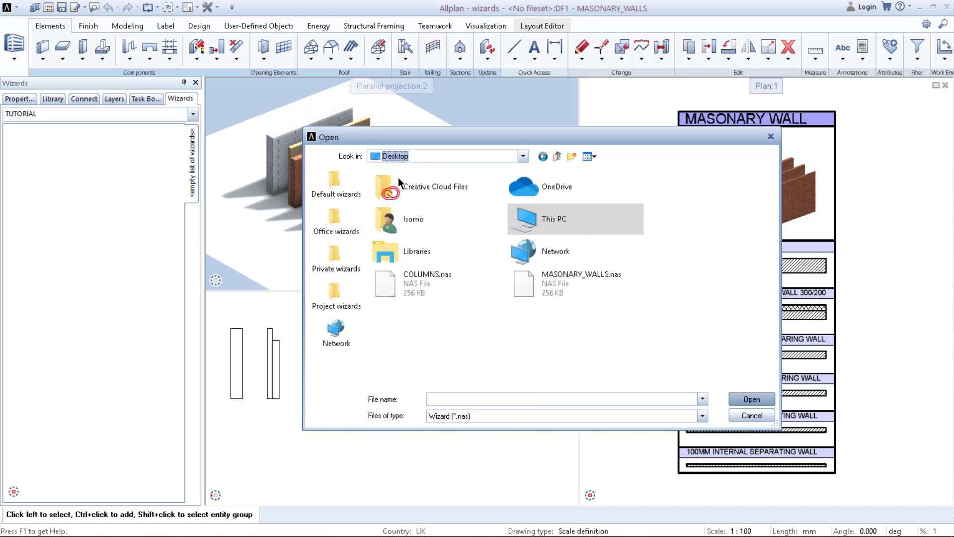
{"action": "left_click", "coordinate": [561, 281]}
{"action": "left_click", "coordinate": [751, 399]}
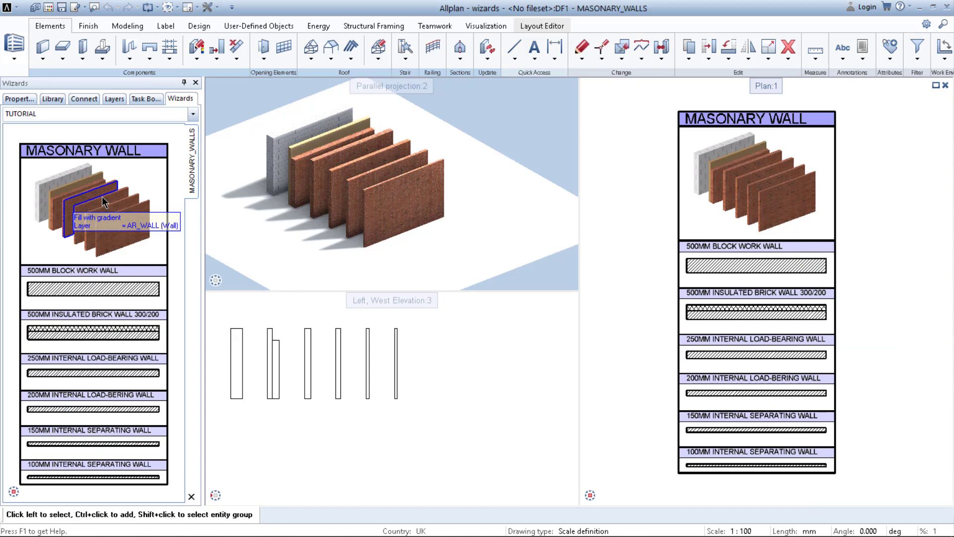
{"action": "scroll", "coordinate": [103, 200], "scroll_direction": "down", "scroll_amount": 1}
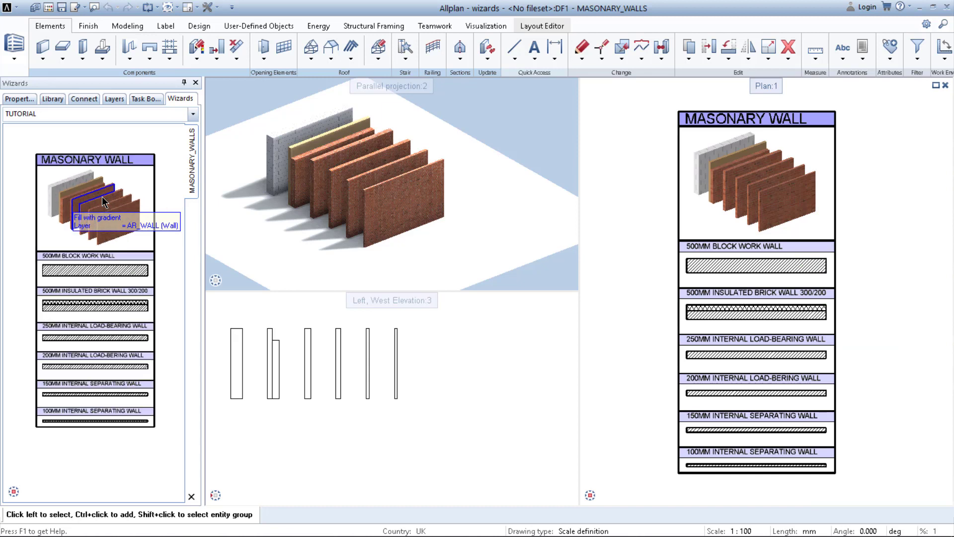
{"action": "double_click", "coordinate": [101, 302]}
{"action": "scroll", "coordinate": [761, 209], "scroll_direction": "up", "scroll_amount": 3}
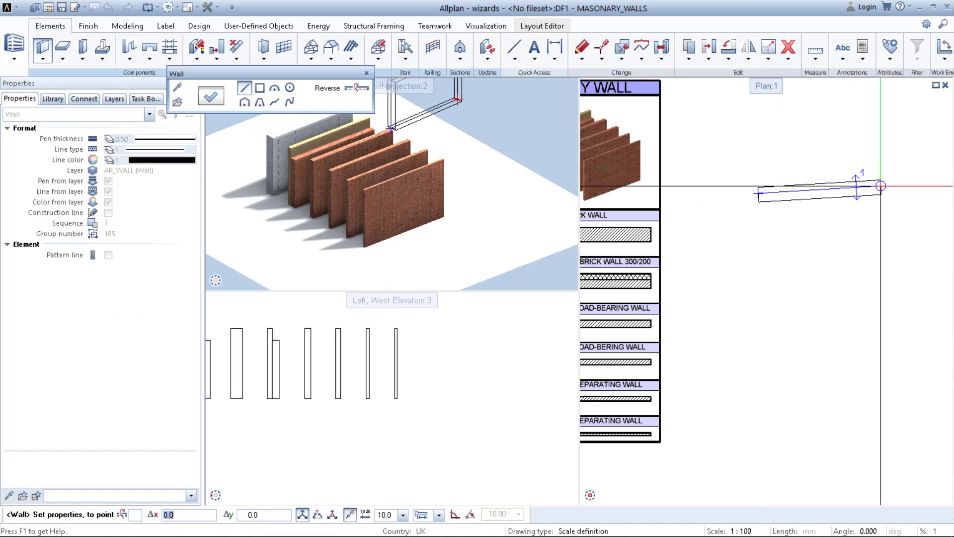
{"action": "left_click", "coordinate": [886, 192]}
{"action": "left_click", "coordinate": [890, 303]}
{"action": "key", "text": "Escape"}
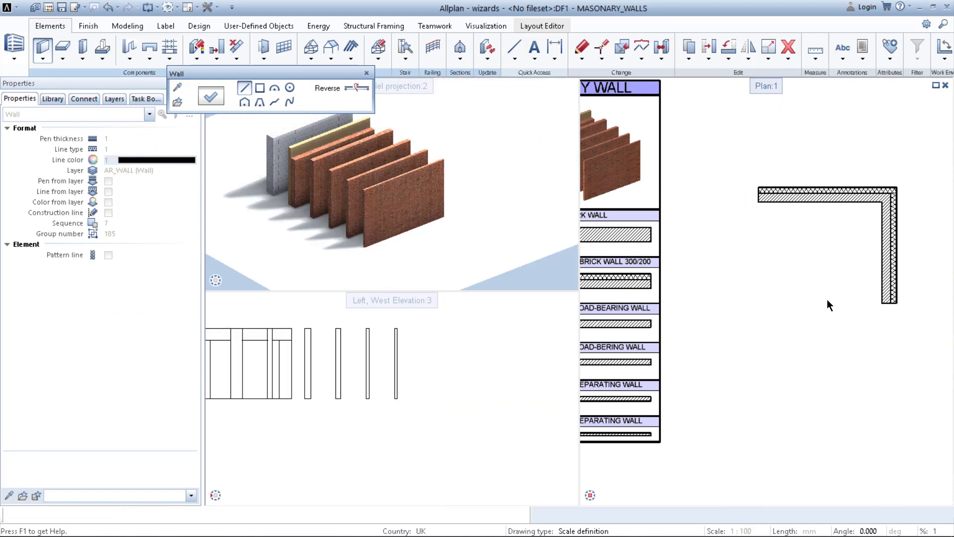
{"action": "left_click", "coordinate": [827, 300]}
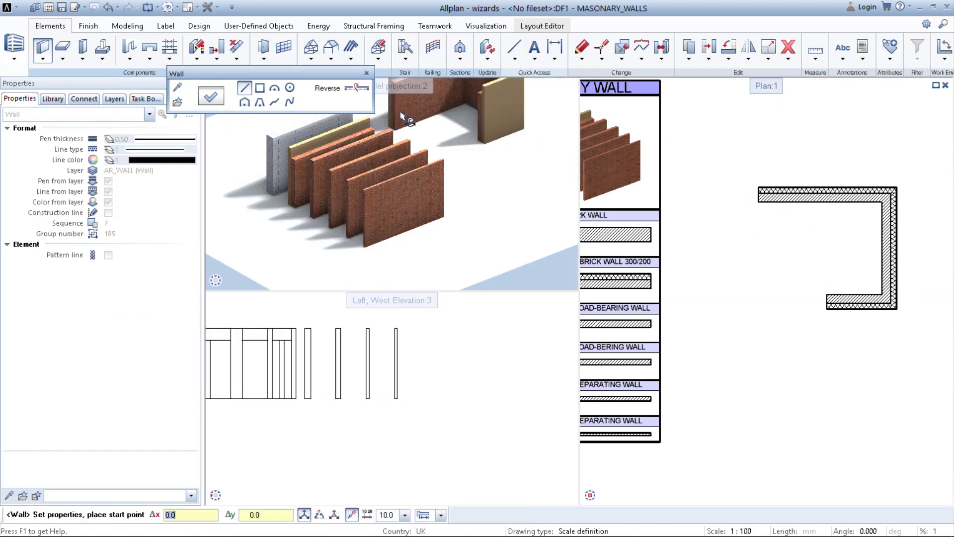
{"action": "middle_click_drag", "start_coordinate": [401, 116], "coordinate": [346, 208]}
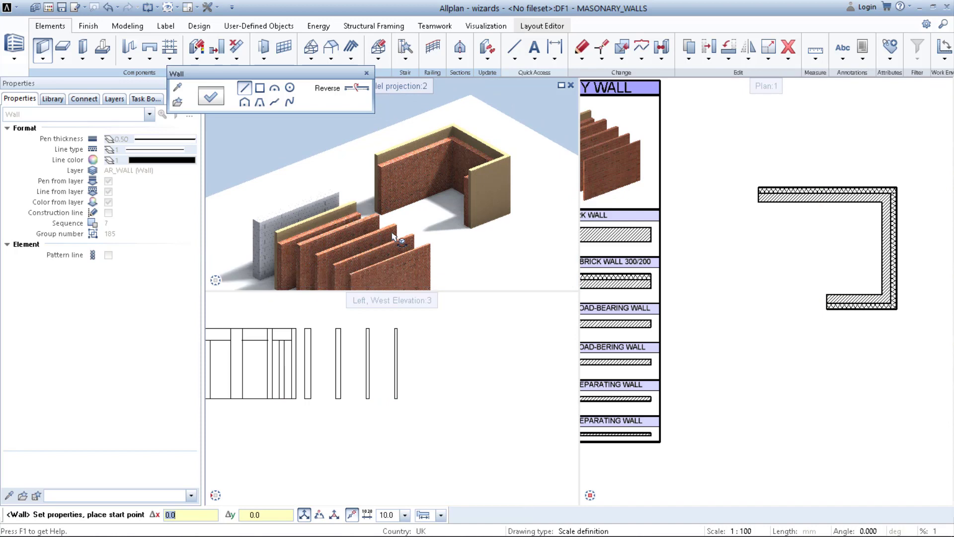
{"action": "key", "text": "Escape"}
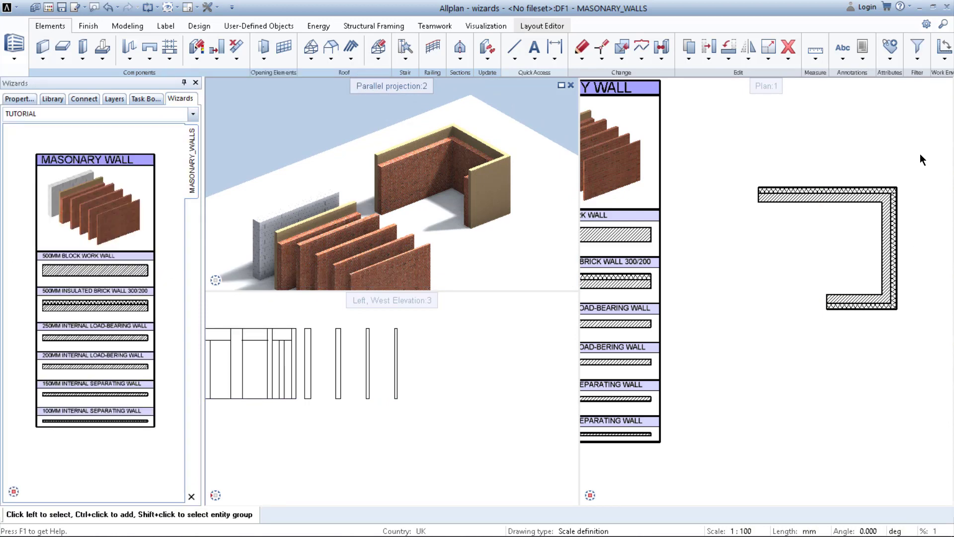
{"action": "left_click_drag", "start_coordinate": [925, 156], "coordinate": [842, 360]}
{"action": "key", "text": "Delete"}
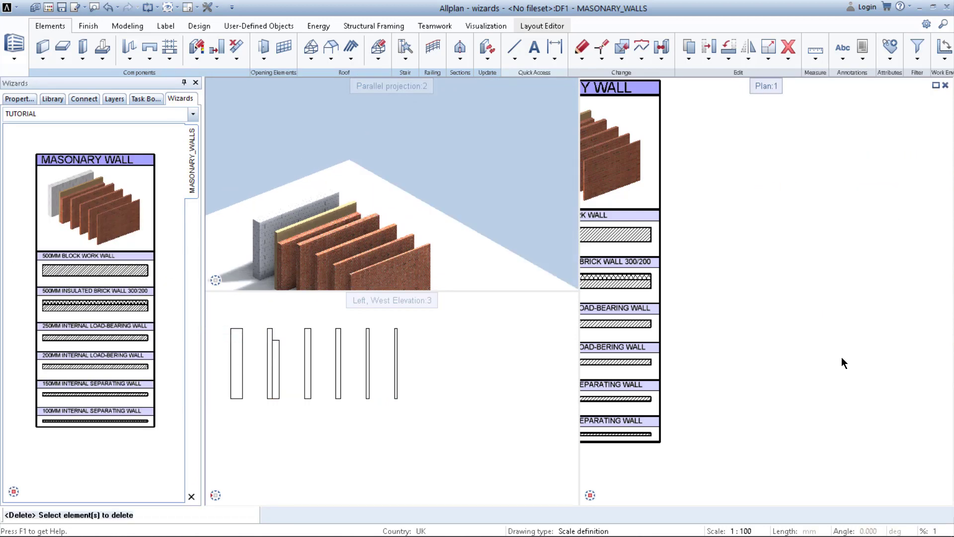
{"action": "middle_click_drag", "start_coordinate": [755, 349], "coordinate": [861, 335]}
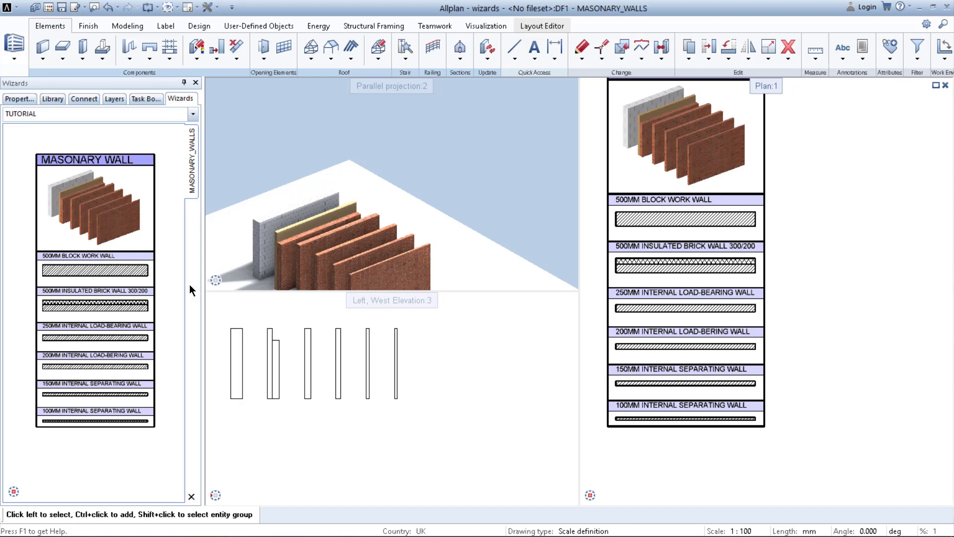
Step: Open the COLUMNS drawing file via Ctrl+O and frame its column sheet in plan and 3D
{"action": "scroll", "coordinate": [624, 318], "scroll_direction": "down", "scroll_amount": 2}
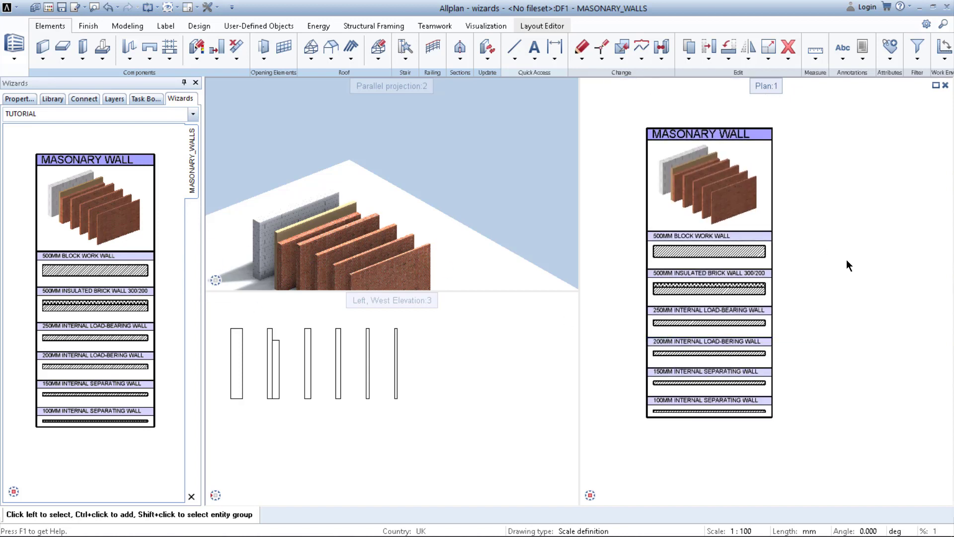
{"action": "key", "text": "ctrl+o"}
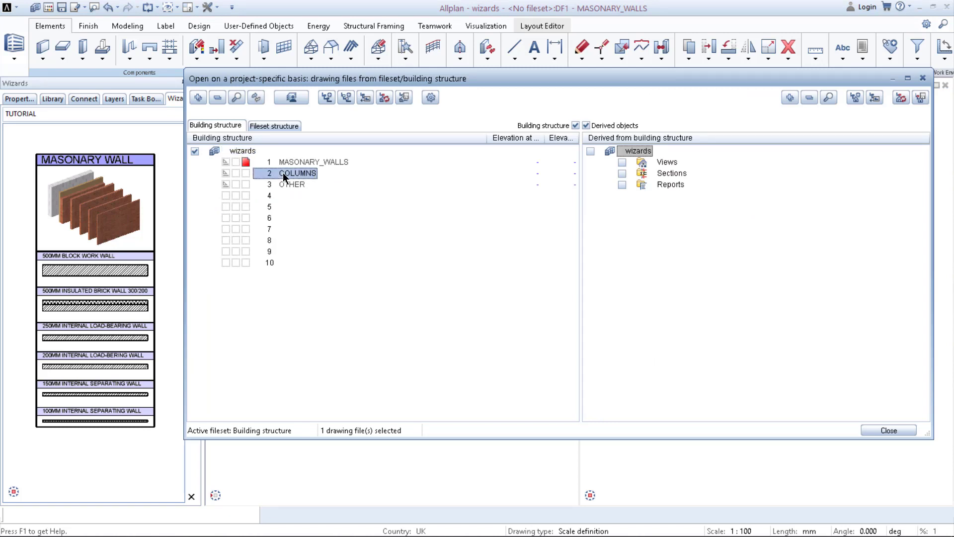
{"action": "double_click", "coordinate": [282, 172]}
{"action": "scroll", "coordinate": [846, 247], "scroll_direction": "up", "scroll_amount": 2}
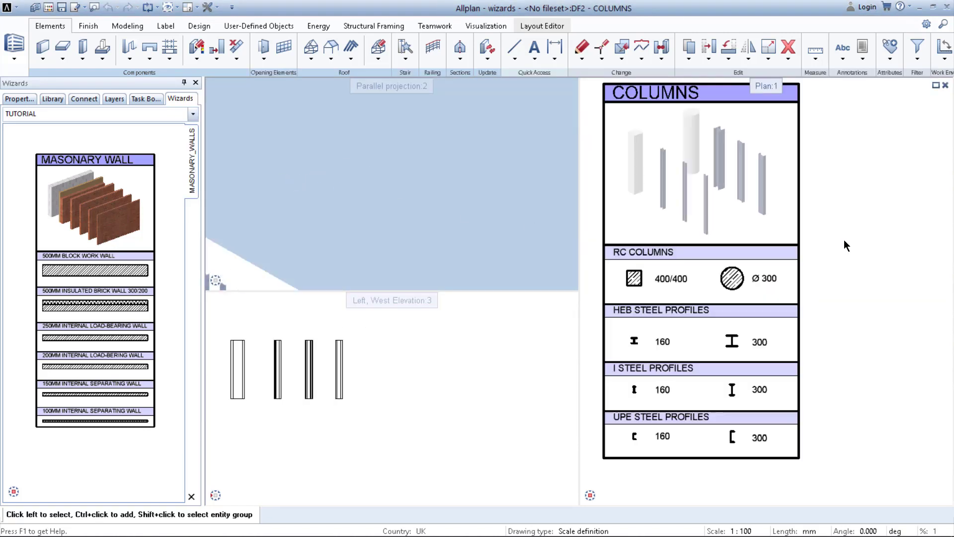
{"action": "middle_click_drag", "start_coordinate": [846, 247], "coordinate": [863, 260]}
{"action": "scroll", "coordinate": [866, 258], "scroll_direction": "down", "scroll_amount": 1}
{"action": "scroll", "coordinate": [857, 259], "scroll_direction": "down", "scroll_amount": 1}
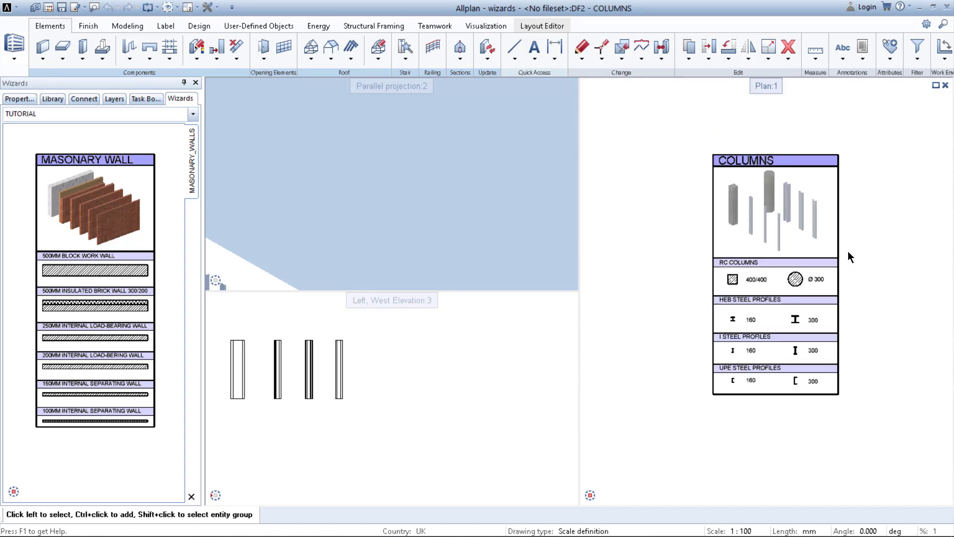
{"action": "scroll", "coordinate": [840, 280], "scroll_direction": "up", "scroll_amount": 1}
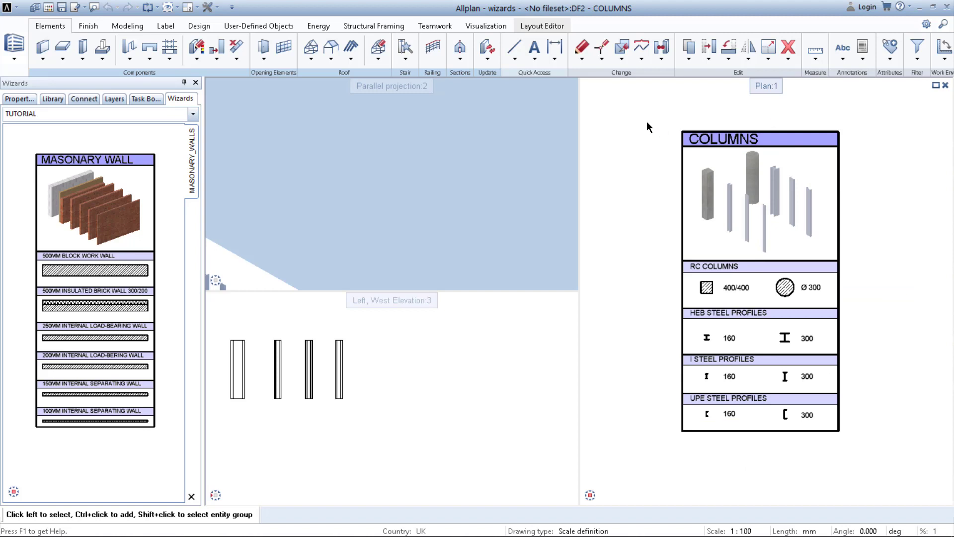
{"action": "middle_click", "coordinate": [315, 175]}
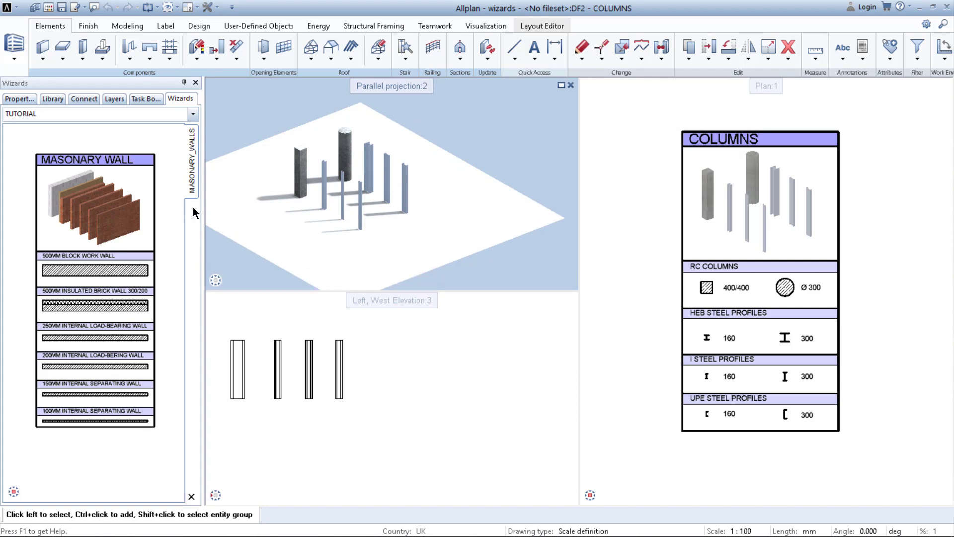
Step: Save a copy of the drawing as a Wizard (*.nas) file
{"action": "left_click", "coordinate": [16, 10]}
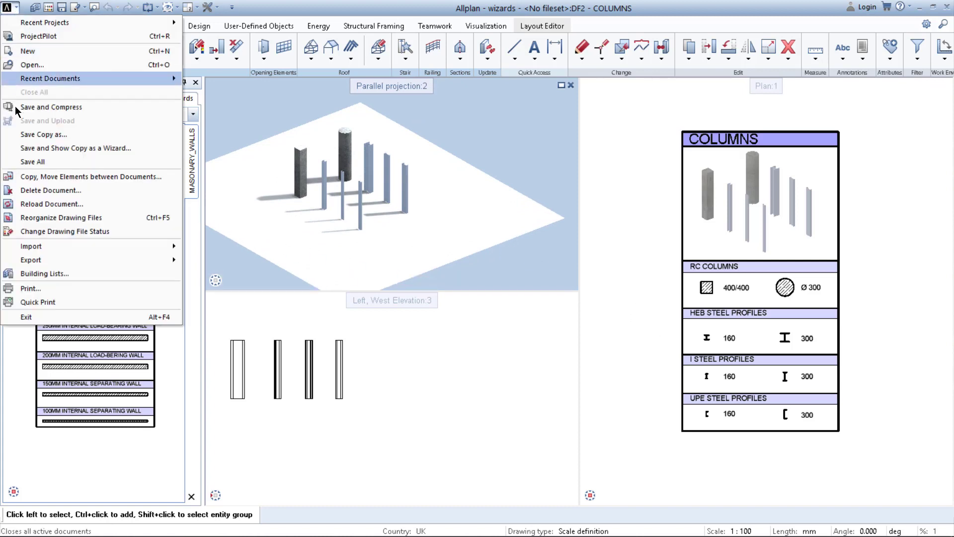
{"action": "left_click", "coordinate": [34, 137]}
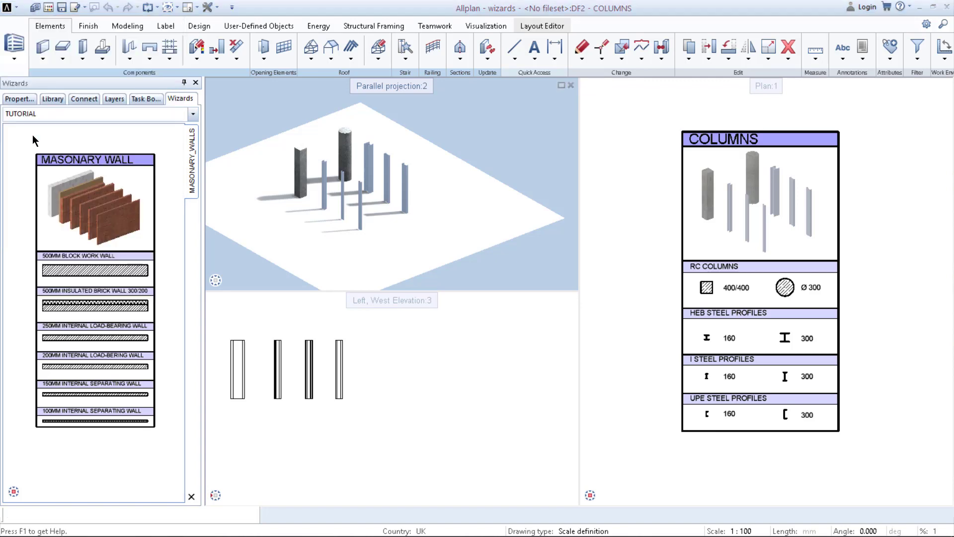
{"action": "left_click", "coordinate": [548, 412]}
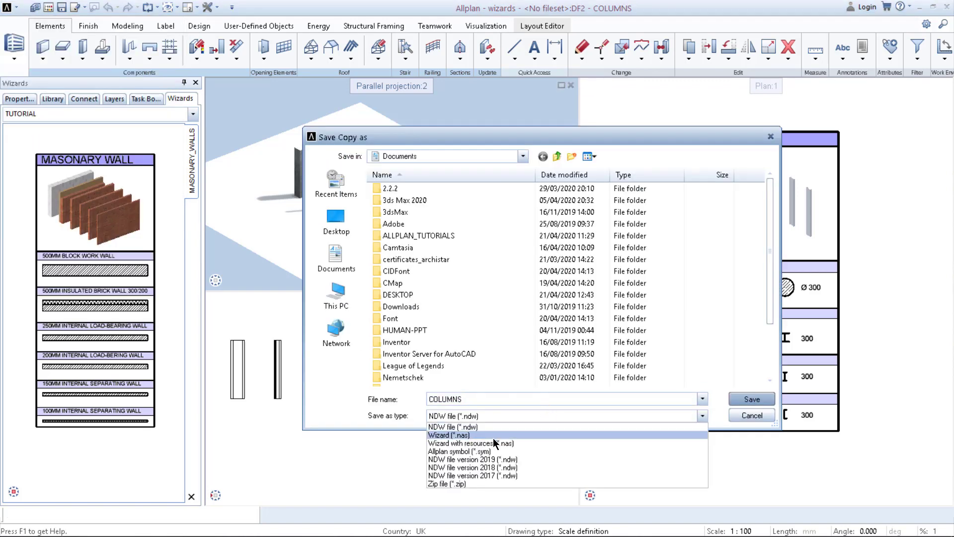
{"action": "left_click", "coordinate": [494, 436]}
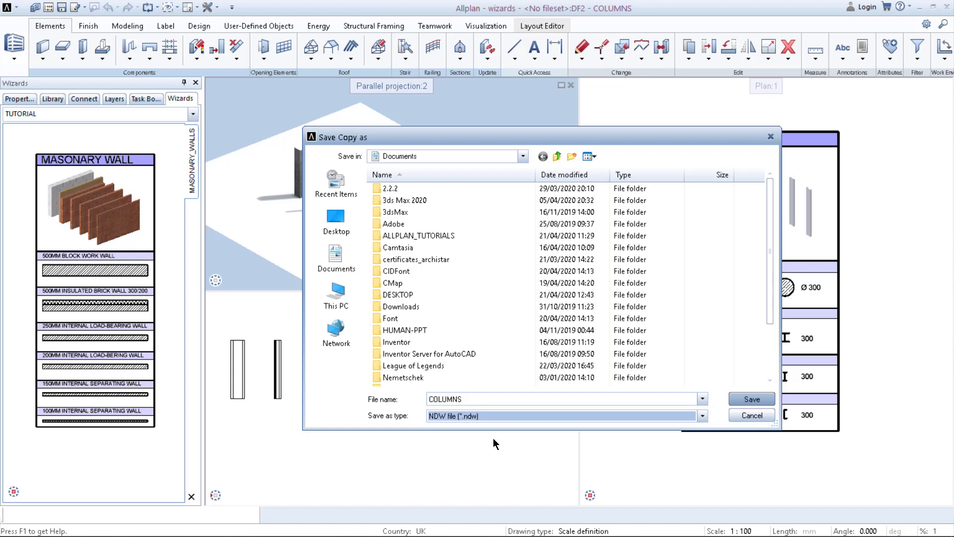
{"action": "key", "text": "Return"}
Step: Load COLUMNS.nas into the TUTORIAL Wizards palette
{"action": "right_click", "coordinate": [194, 218]}
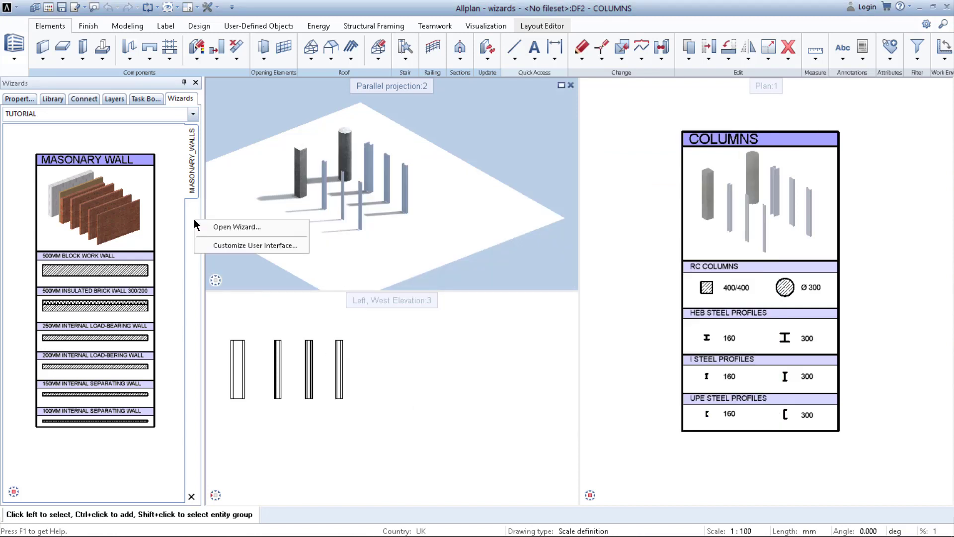
{"action": "left_click", "coordinate": [216, 225]}
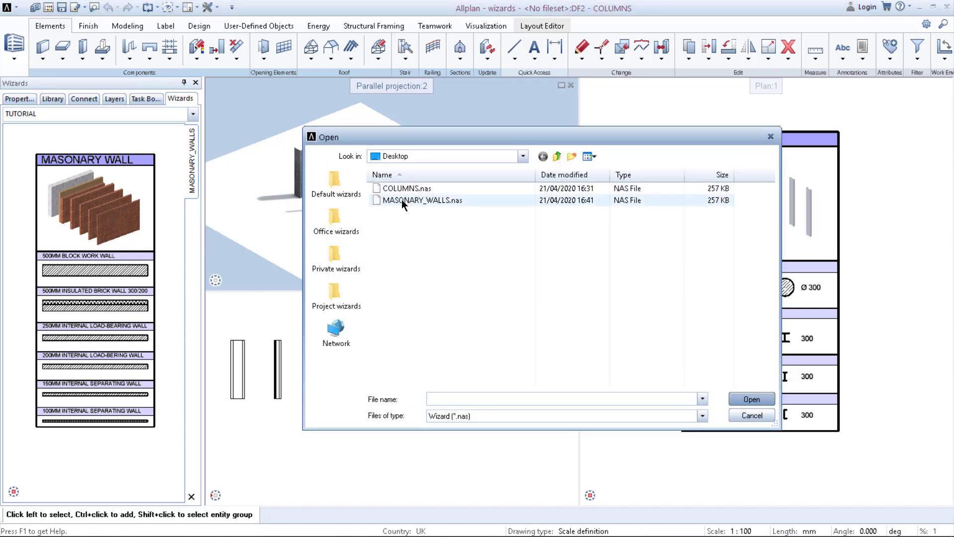
{"action": "left_click", "coordinate": [401, 188]}
{"action": "left_click", "coordinate": [751, 399]}
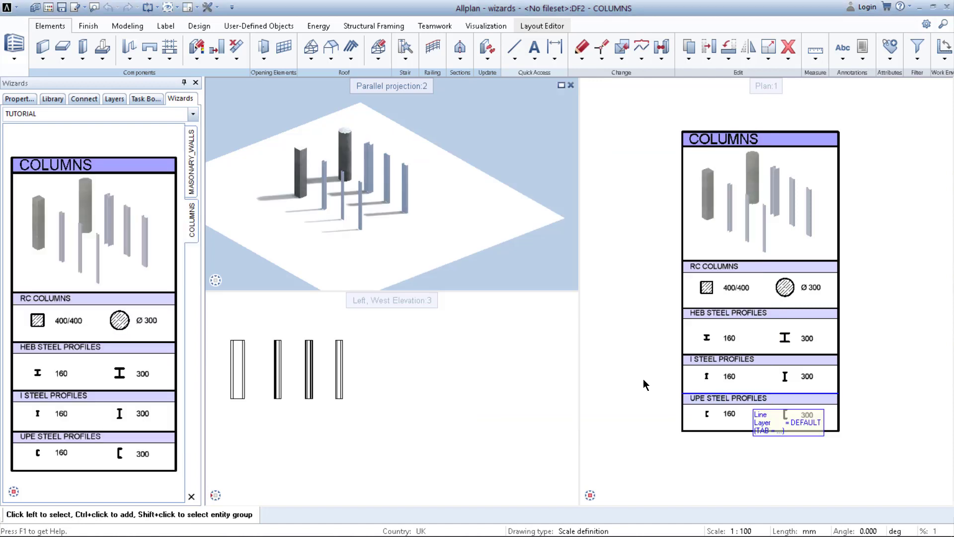
Step: Switch between the MASONARY_WALLS and COLUMNS wizards, then slide the COLUMNS sheet up
{"action": "left_click", "coordinate": [192, 191]}
{"action": "left_click", "coordinate": [192, 219]}
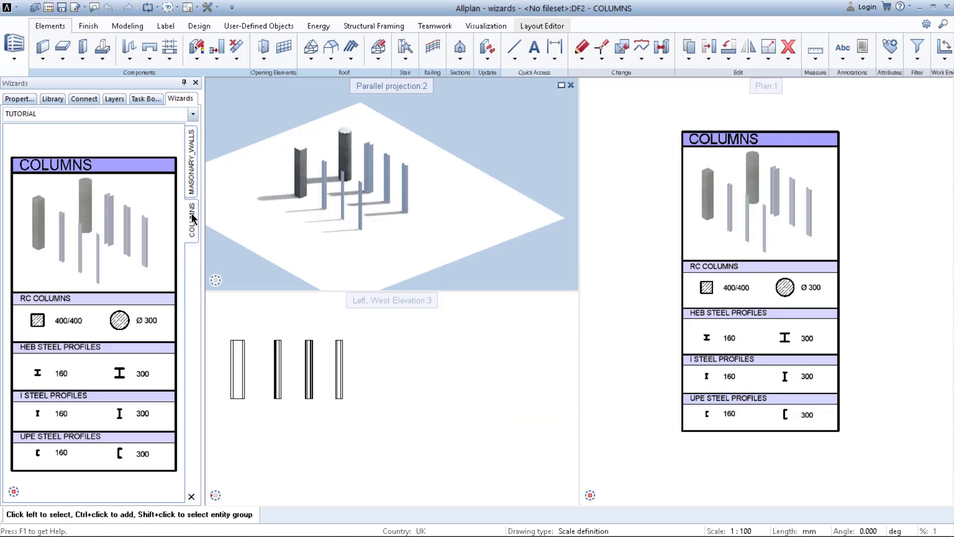
{"action": "left_click", "coordinate": [194, 181]}
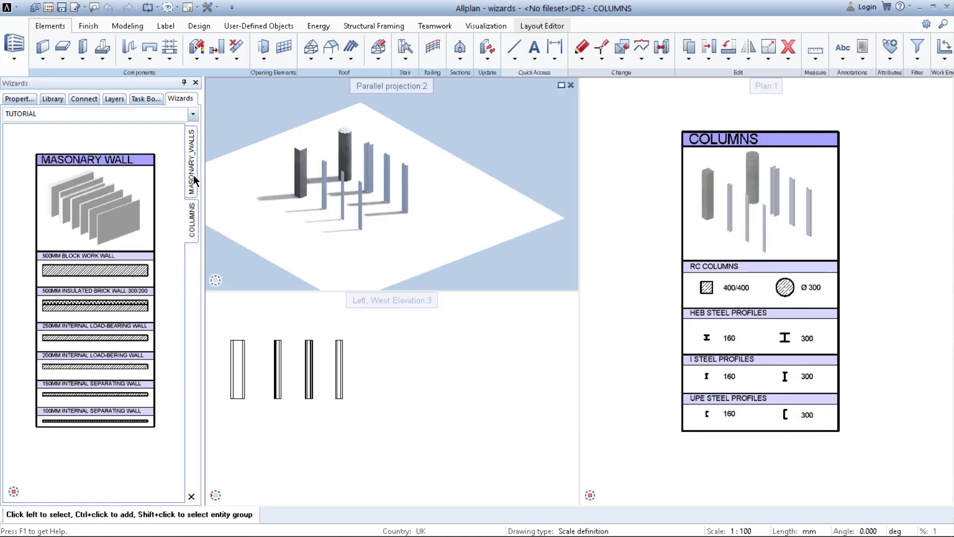
{"action": "left_click", "coordinate": [193, 215]}
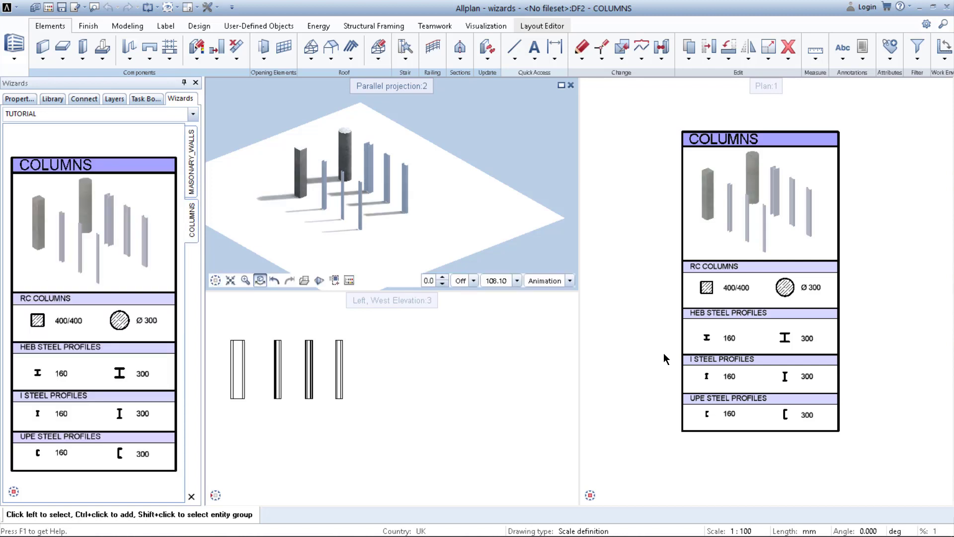
{"action": "middle_click_drag", "start_coordinate": [727, 366], "coordinate": [720, 297]}
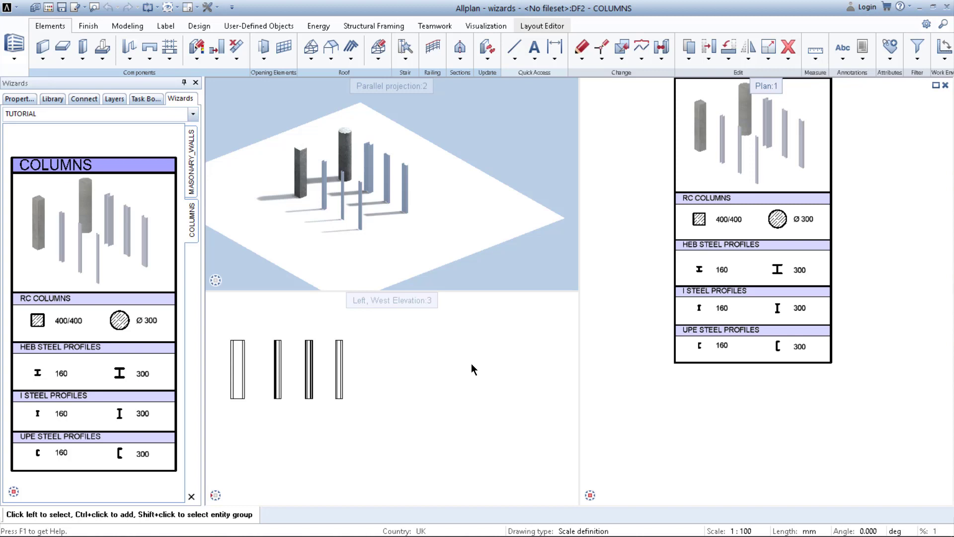
Step: Delete the bottom line of the COLUMNS sheet's frame
{"action": "middle_click_drag", "start_coordinate": [102, 352], "coordinate": [103, 322]}
{"action": "scroll", "coordinate": [762, 374], "scroll_direction": "up", "scroll_amount": 3}
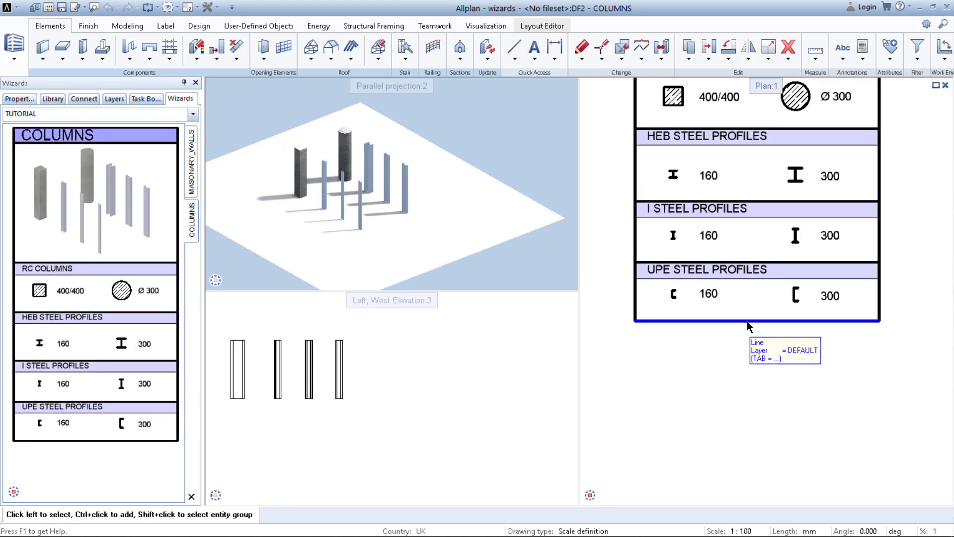
{"action": "left_click", "coordinate": [747, 321]}
{"action": "key", "text": "Delete"}
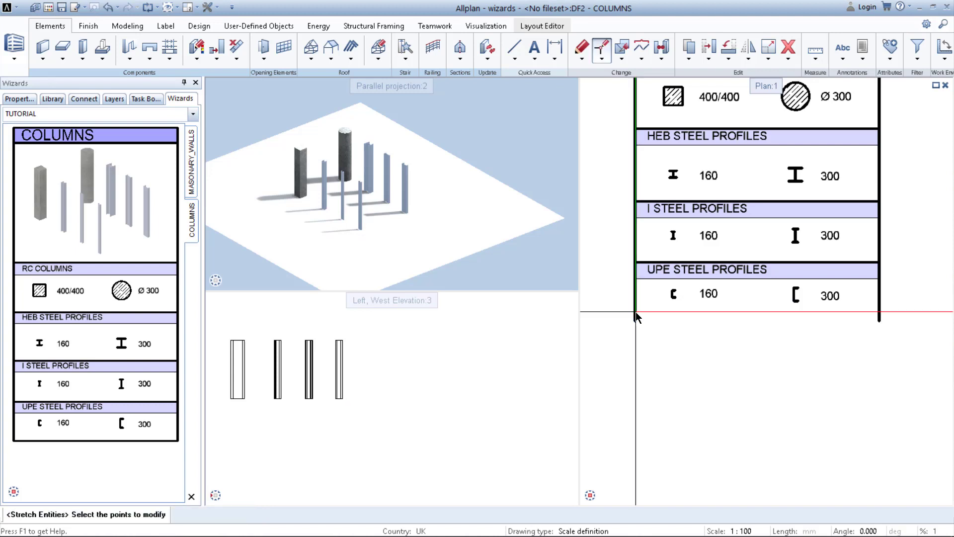
Step: Stretch the frame's sides further down and draw a new bottom edge
{"action": "left_click_drag", "start_coordinate": [613, 313], "coordinate": [903, 343]}
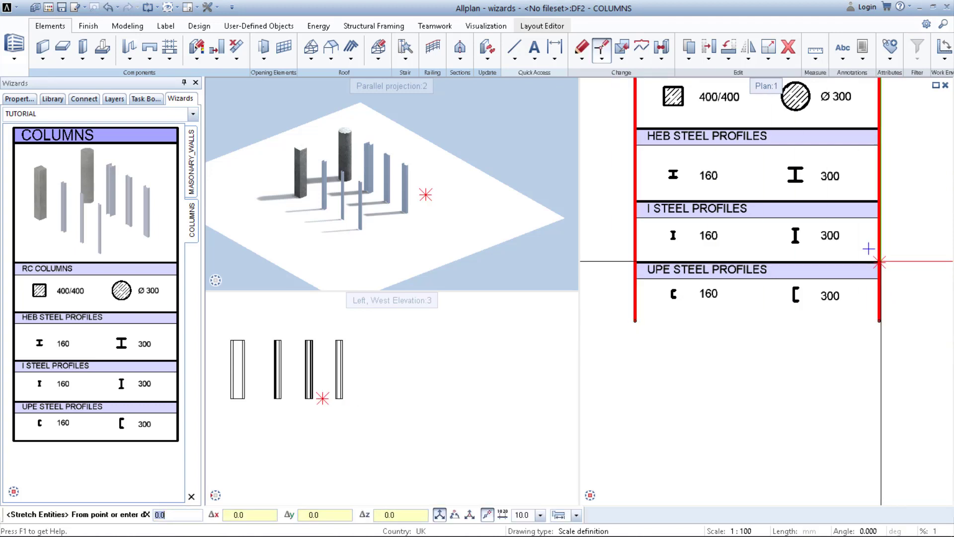
{"action": "left_click", "coordinate": [880, 320]}
{"action": "left_click", "coordinate": [880, 379]}
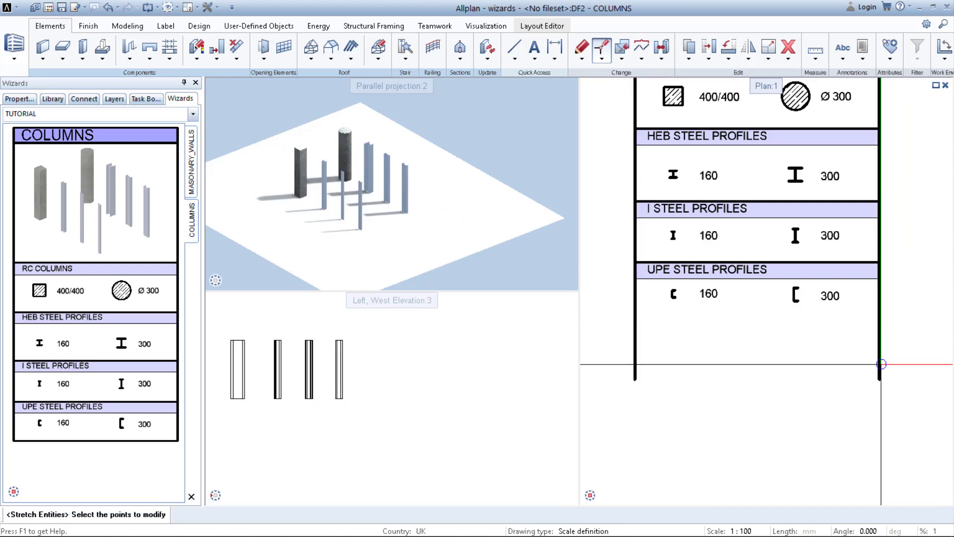
{"action": "key", "text": "Escape"}
{"action": "right_click", "coordinate": [880, 379]}
{"action": "right_click", "coordinate": [880, 378]}
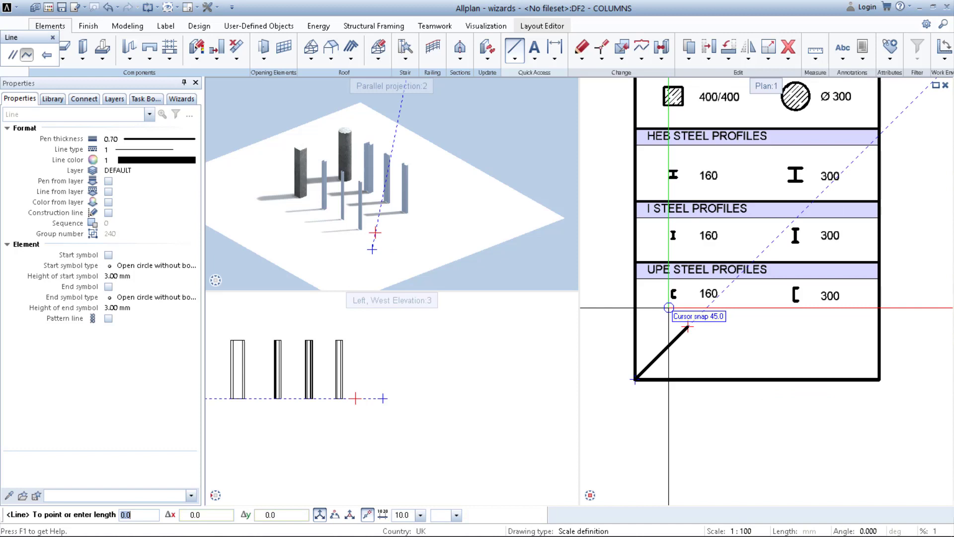
{"action": "key", "text": "Escape"}
{"action": "key", "text": "Escape"}
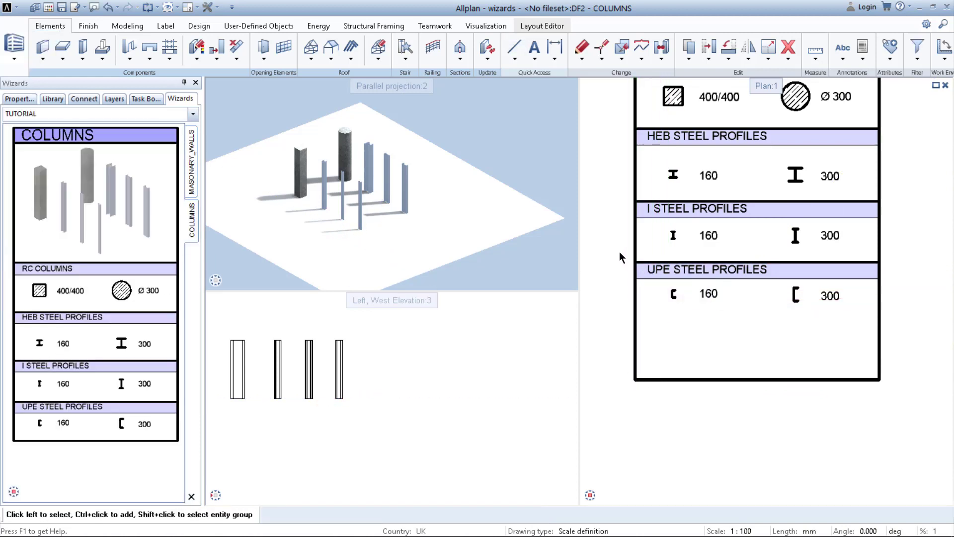
Step: Copy the UPE STEEL PROFILES row to a new row directly below it
{"action": "left_click_drag", "start_coordinate": [620, 251], "coordinate": [894, 327]}
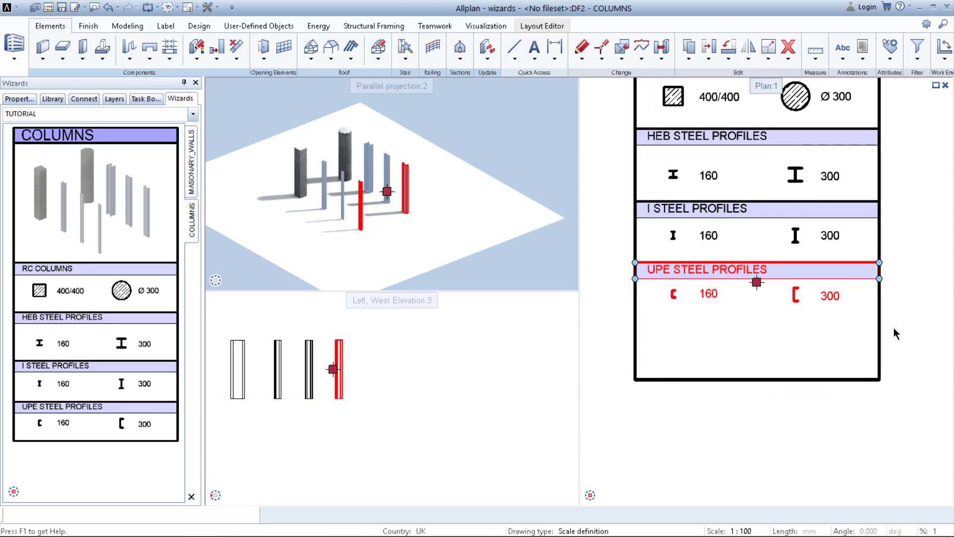
{"action": "key", "text": "ctrl+c"}
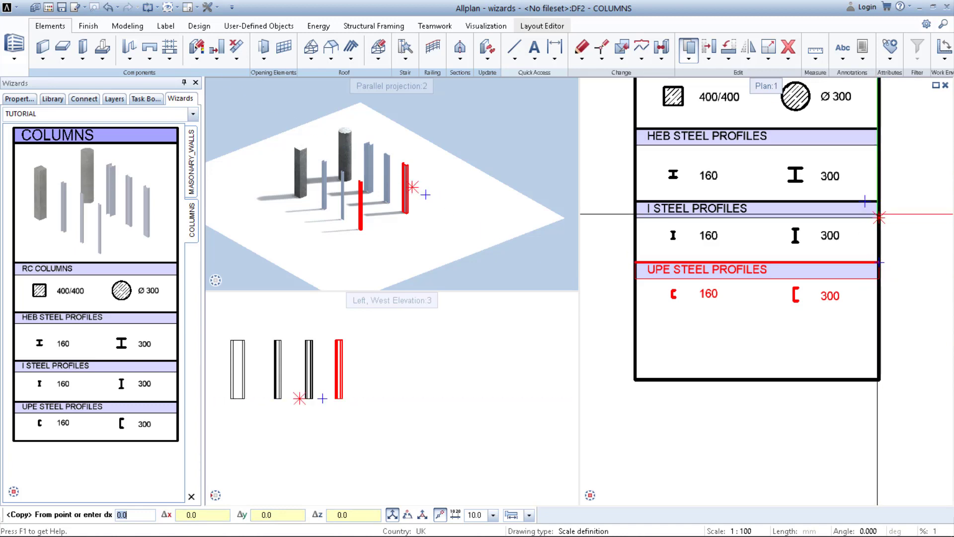
{"action": "left_click", "coordinate": [869, 204]}
{"action": "left_click", "coordinate": [879, 262]}
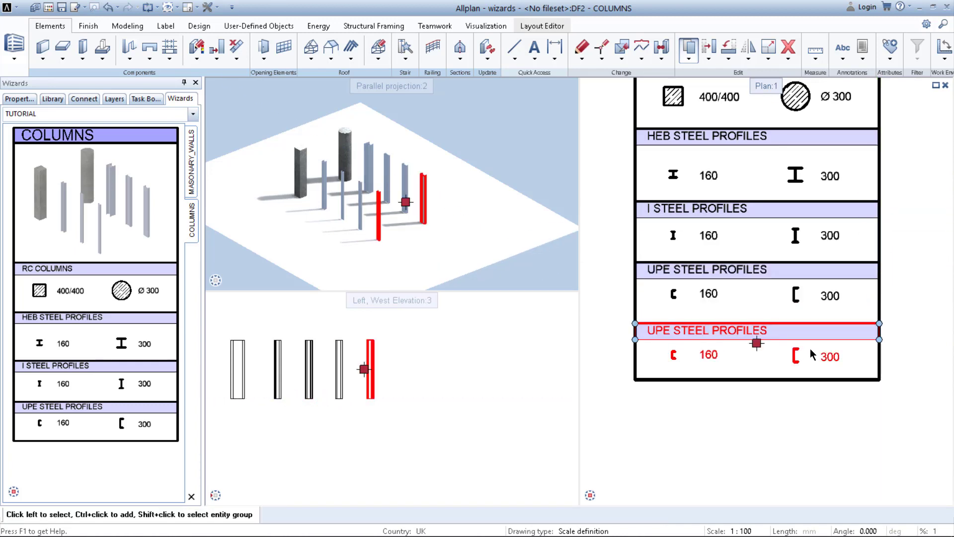
Step: Change the copied 160 column's cross-section to the T 50 profile from the library
{"action": "double_click", "coordinate": [675, 355]}
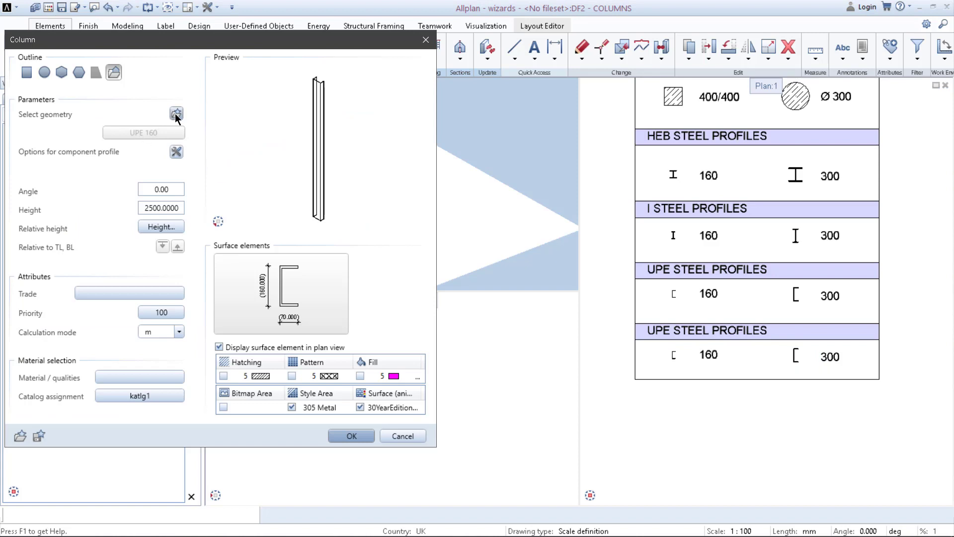
{"action": "left_click", "coordinate": [176, 115]}
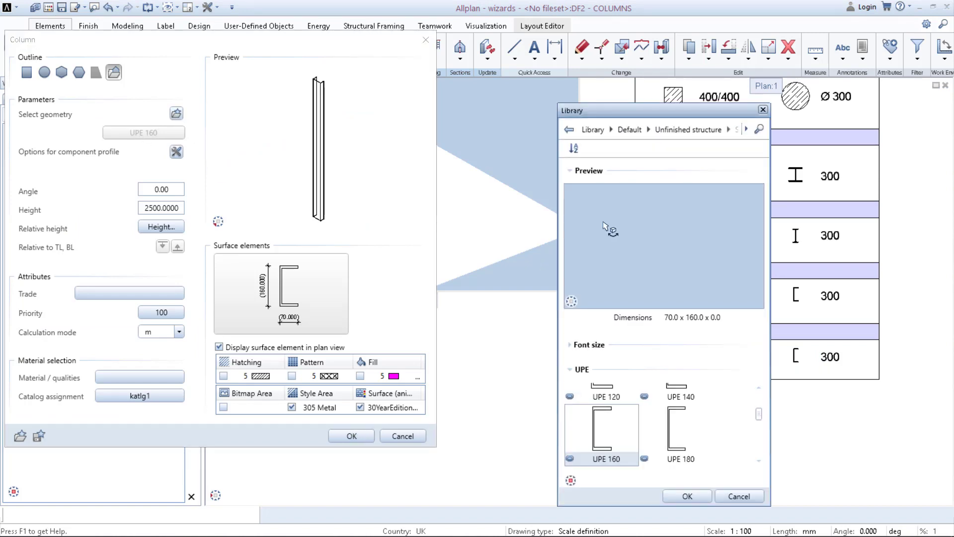
{"action": "left_click", "coordinate": [569, 131]}
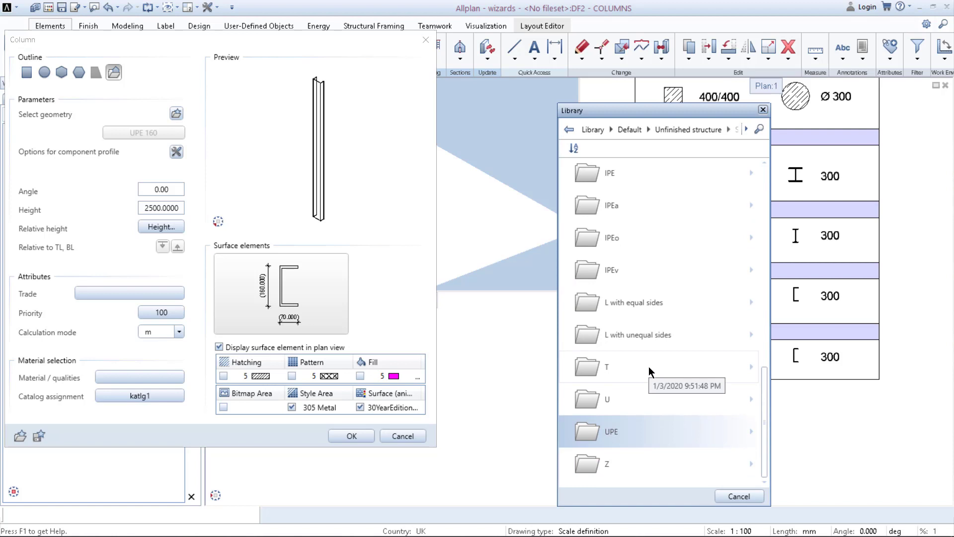
{"action": "left_click", "coordinate": [648, 366]}
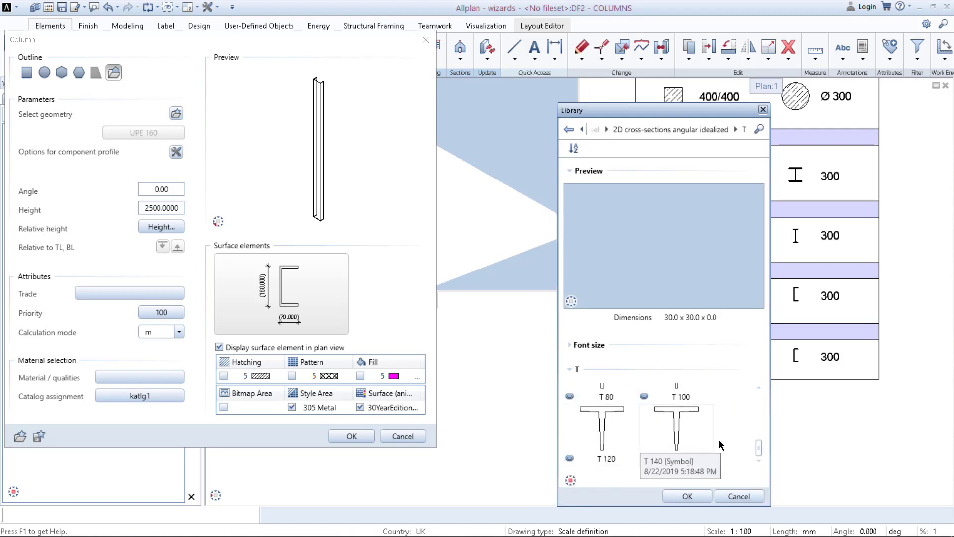
{"action": "scroll", "coordinate": [679, 439], "scroll_direction": "up", "scroll_amount": 3}
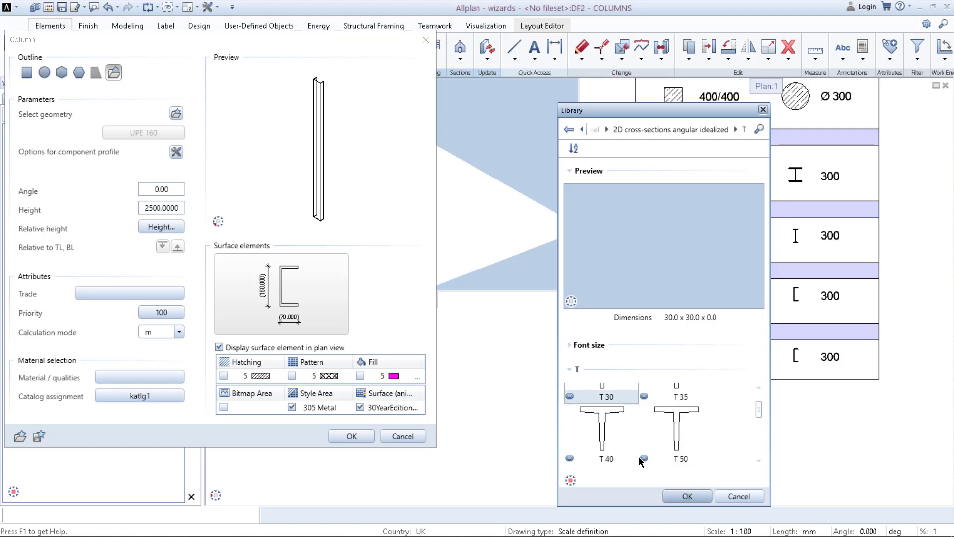
{"action": "scroll", "coordinate": [608, 437], "scroll_direction": "up", "scroll_amount": 1}
{"action": "scroll", "coordinate": [650, 467], "scroll_direction": "down", "scroll_amount": 2}
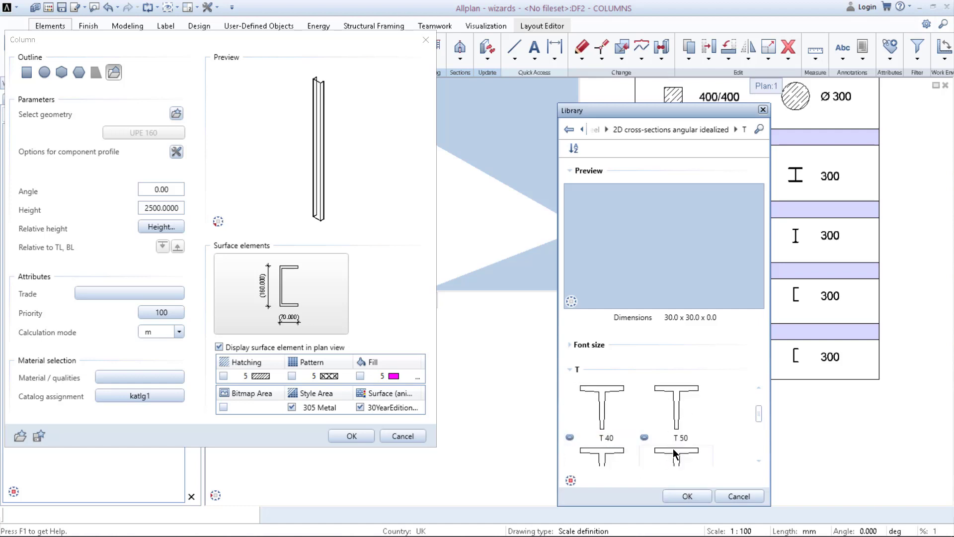
{"action": "left_click", "coordinate": [677, 419]}
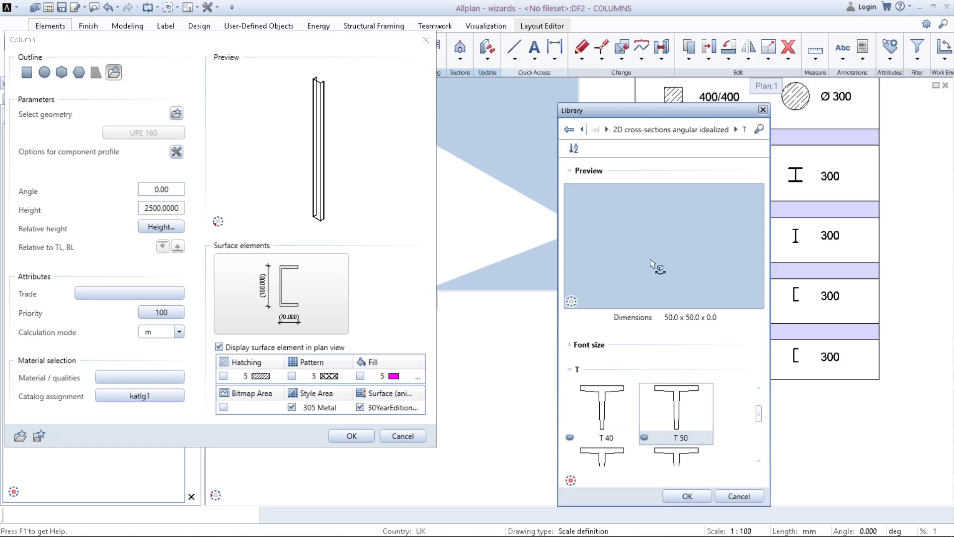
{"action": "mouse_move", "coordinate": [573, 301]}
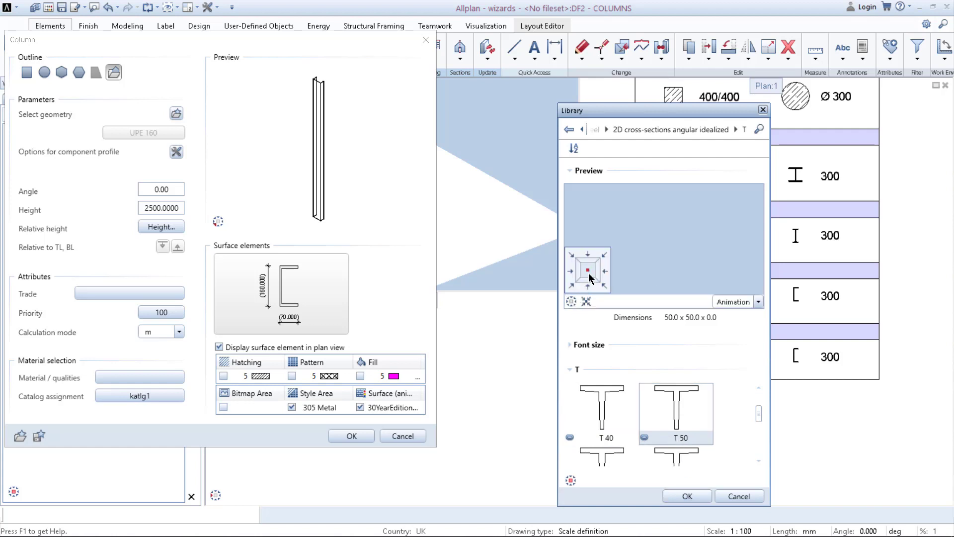
{"action": "left_click", "coordinate": [688, 496]}
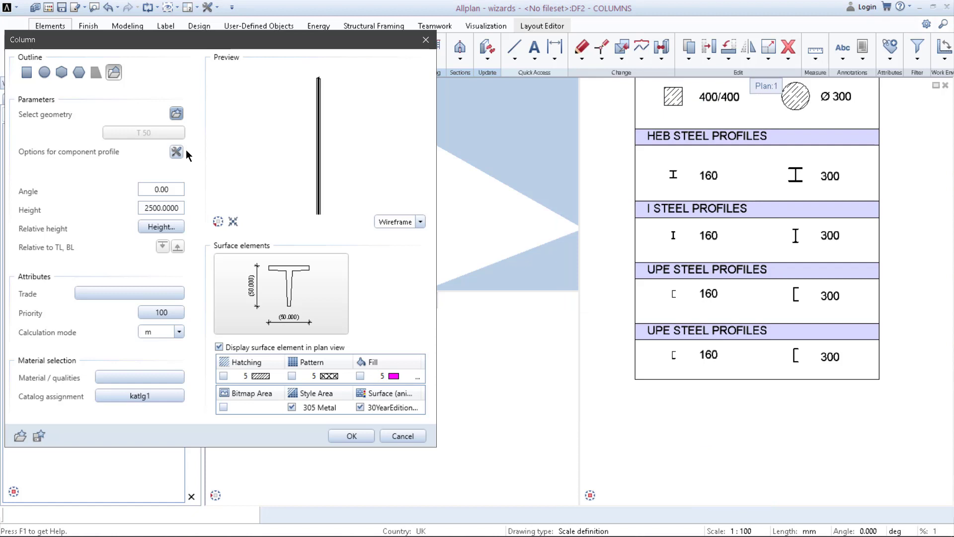
{"action": "left_click", "coordinate": [351, 436]}
Step: Open the properties of the copied UPE 300 column
{"action": "scroll", "coordinate": [674, 362], "scroll_direction": "up", "scroll_amount": 5}
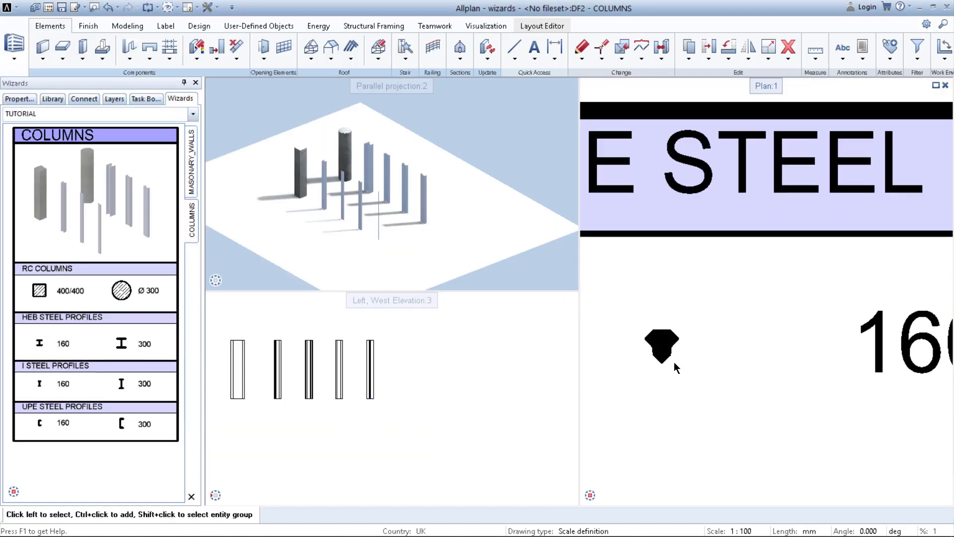
{"action": "scroll", "coordinate": [674, 362], "scroll_direction": "down", "scroll_amount": 4}
{"action": "scroll", "coordinate": [380, 199], "scroll_direction": "up", "scroll_amount": 5}
{"action": "scroll", "coordinate": [392, 156], "scroll_direction": "down", "scroll_amount": 2}
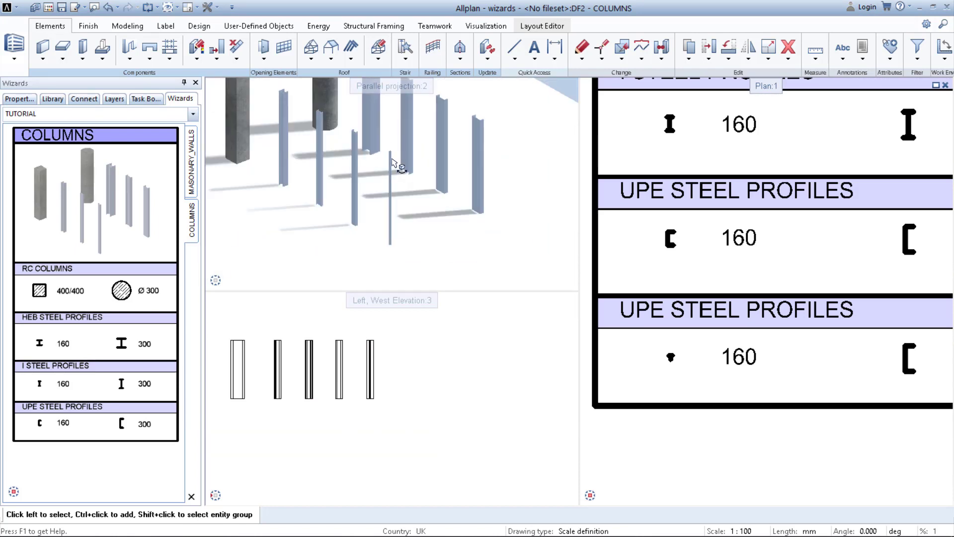
{"action": "scroll", "coordinate": [393, 162], "scroll_direction": "down", "scroll_amount": 2}
{"action": "scroll", "coordinate": [893, 358], "scroll_direction": "down", "scroll_amount": 3}
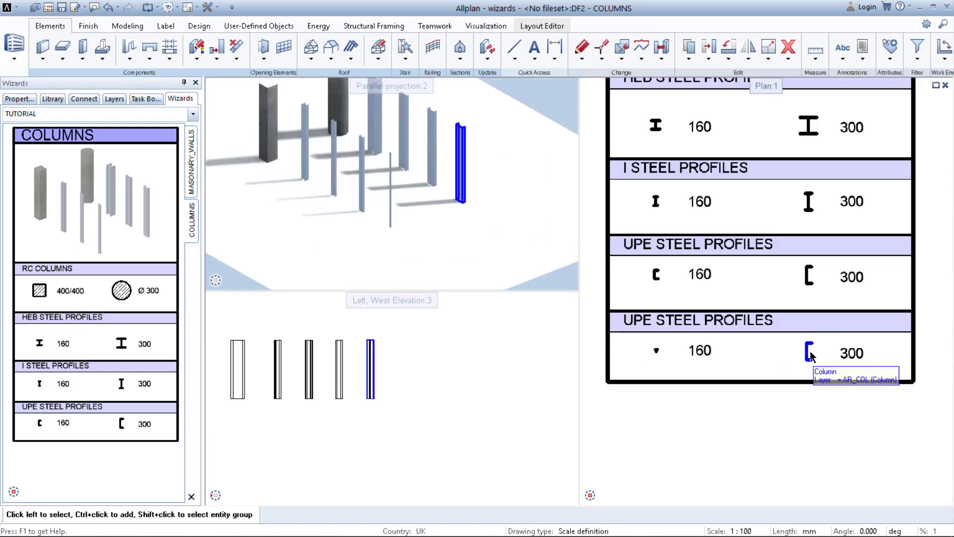
{"action": "double_click", "coordinate": [810, 356]}
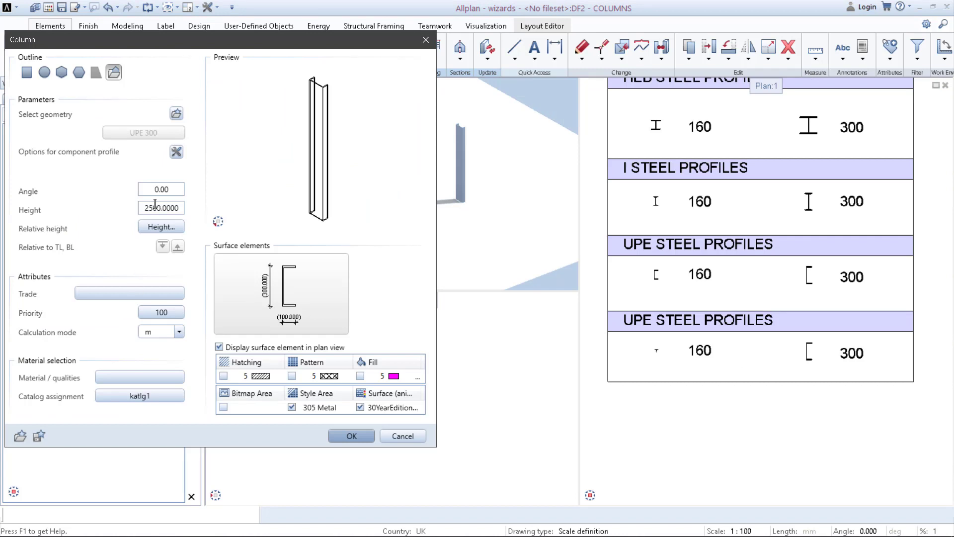
Step: Replace the 300 column's geometry with the T 140 profile from the library's T folder
{"action": "left_click", "coordinate": [176, 114]}
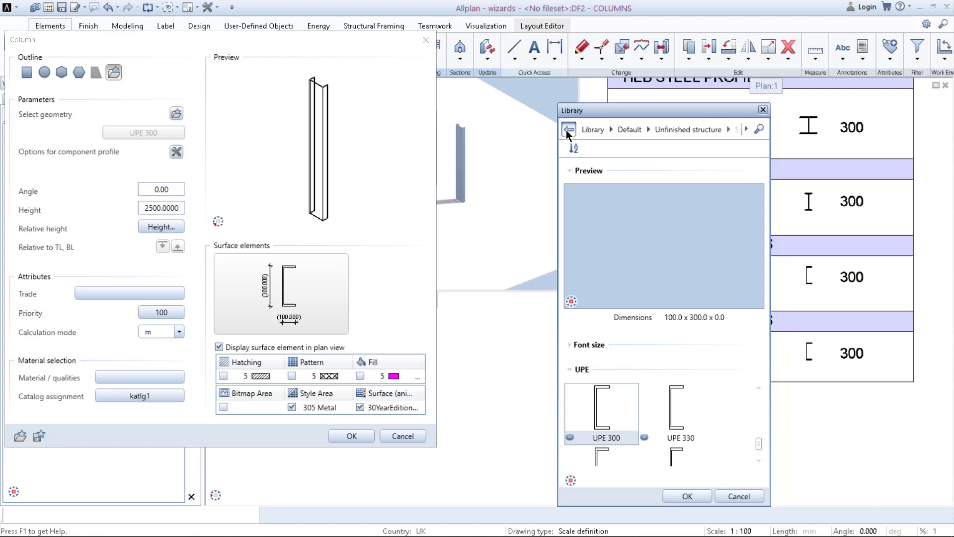
{"action": "left_click", "coordinate": [568, 130]}
{"action": "scroll", "coordinate": [656, 428], "scroll_direction": "down", "scroll_amount": 1}
{"action": "double_click", "coordinate": [665, 402]}
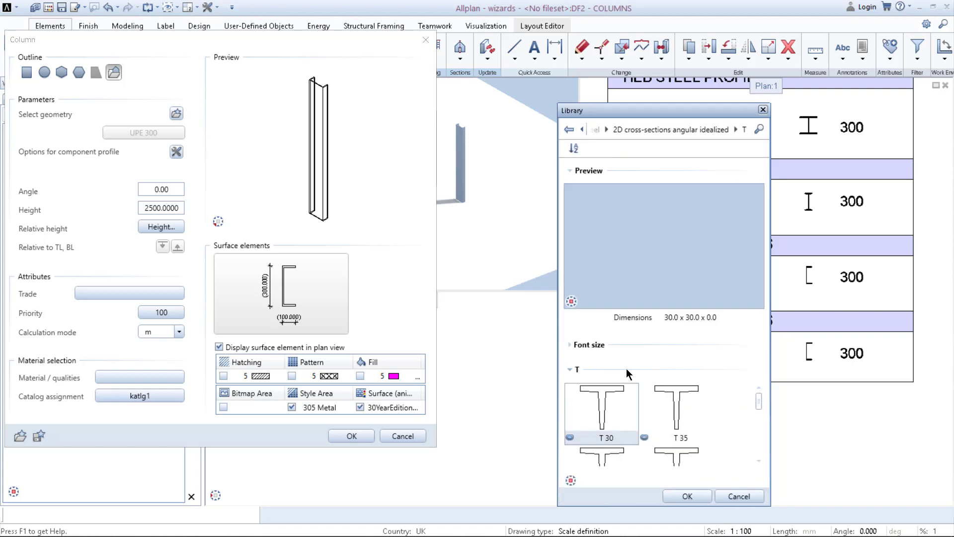
{"action": "scroll", "coordinate": [667, 432], "scroll_direction": "down", "scroll_amount": 5}
{"action": "left_click", "coordinate": [682, 436]}
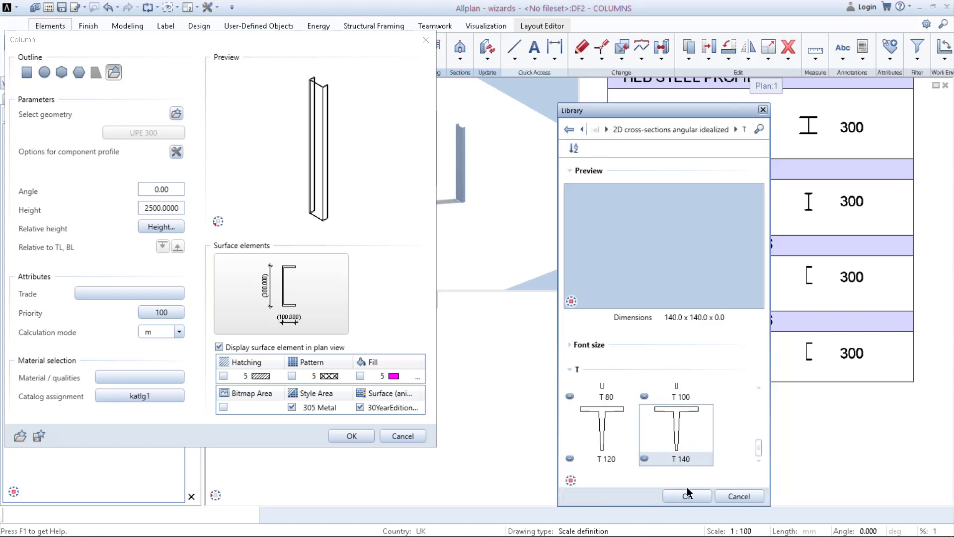
{"action": "left_click", "coordinate": [687, 496]}
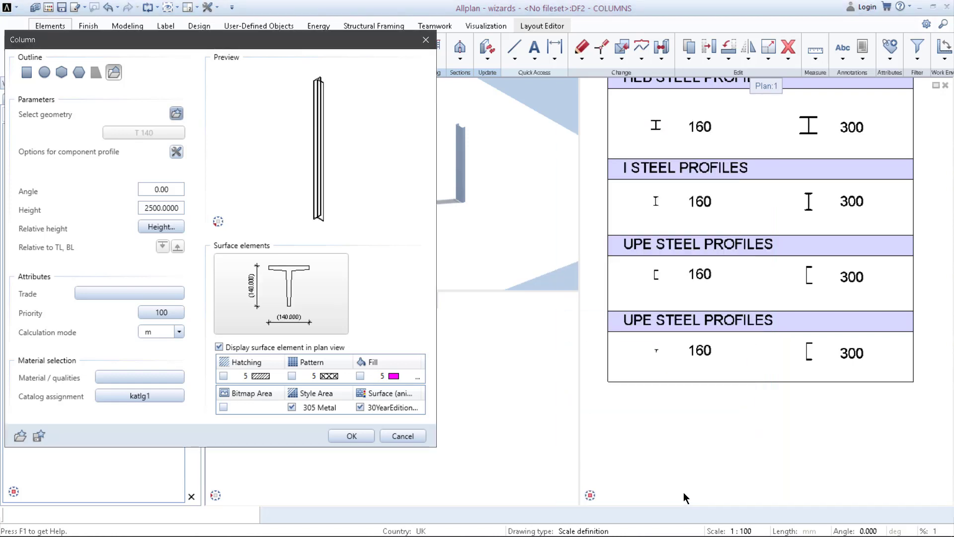
{"action": "left_click", "coordinate": [349, 436]}
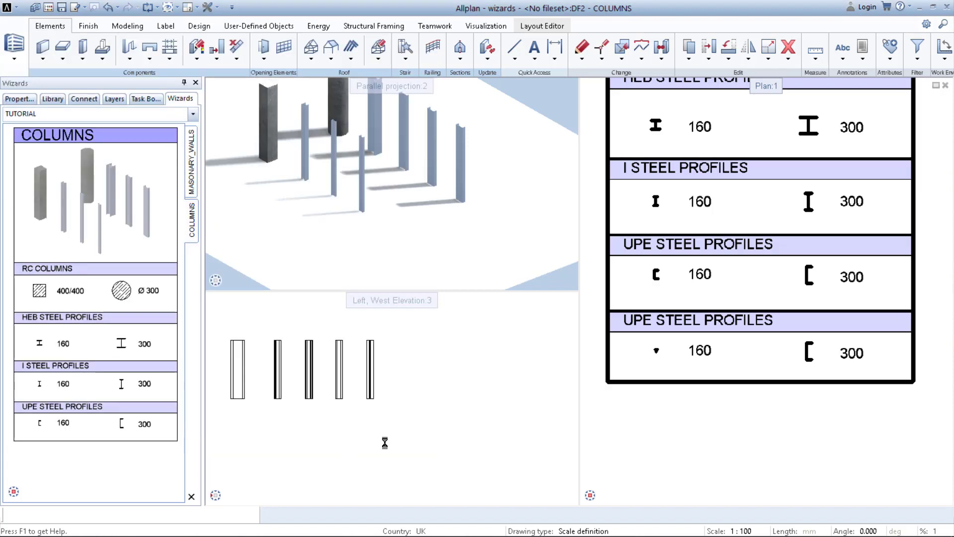
Step: Change the row's size labels from 160 to 50 and from 300 to 140
{"action": "double_click", "coordinate": [656, 351]}
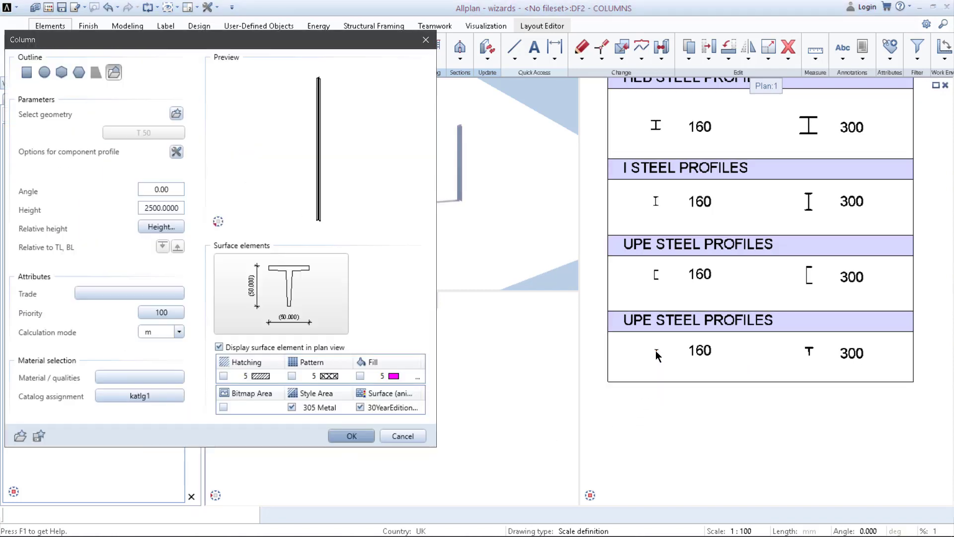
{"action": "key", "text": "Return"}
{"action": "double_click", "coordinate": [701, 355]}
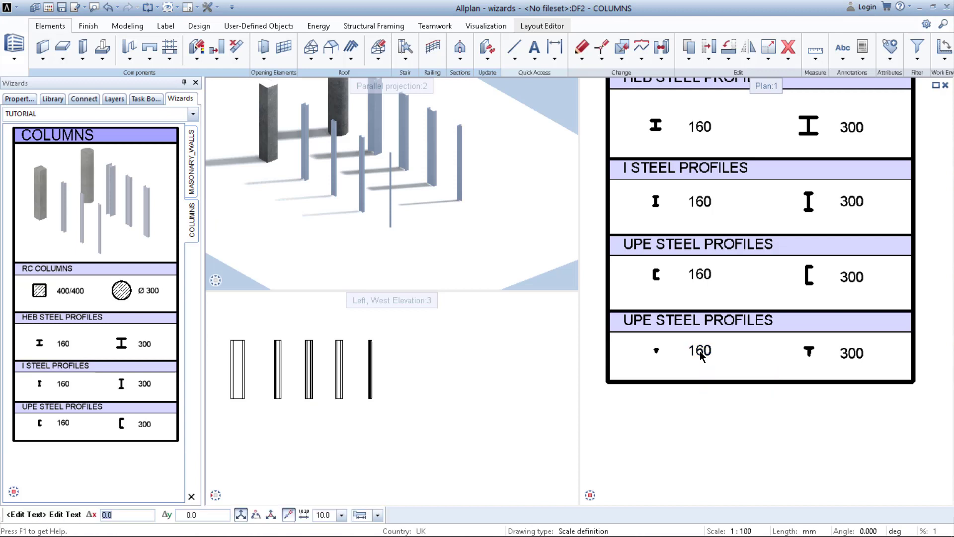
{"action": "type", "text": "50"}
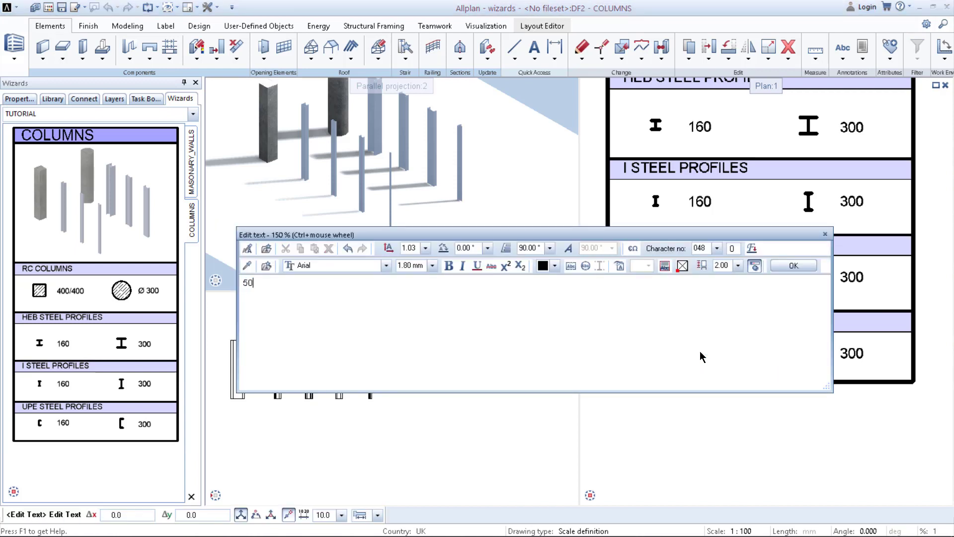
{"action": "key", "text": "Escape"}
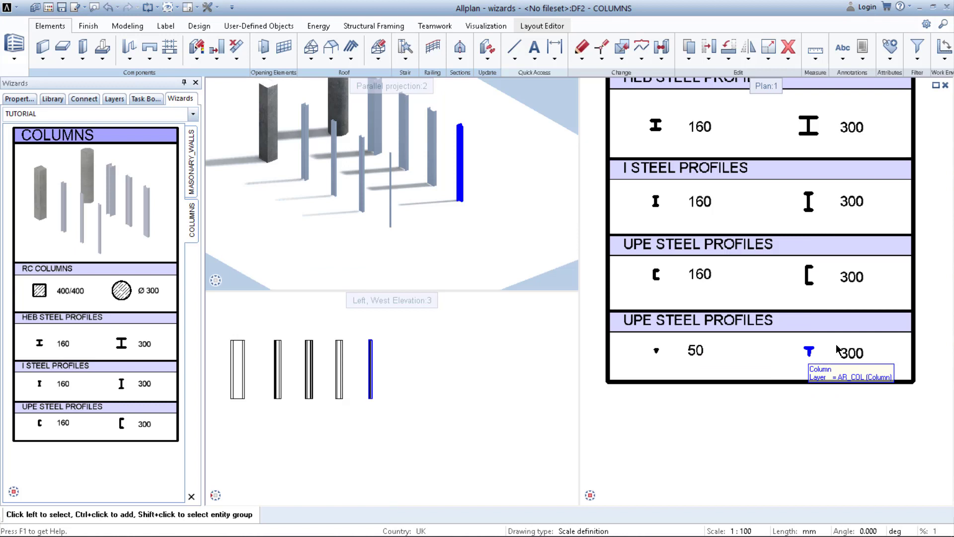
{"action": "double_click", "coordinate": [852, 354]}
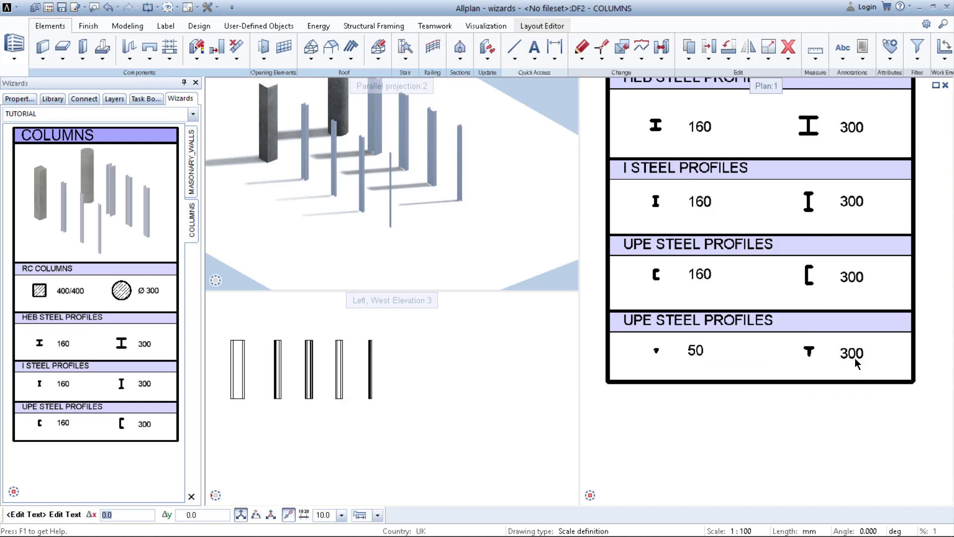
{"action": "type", "text": "140"}
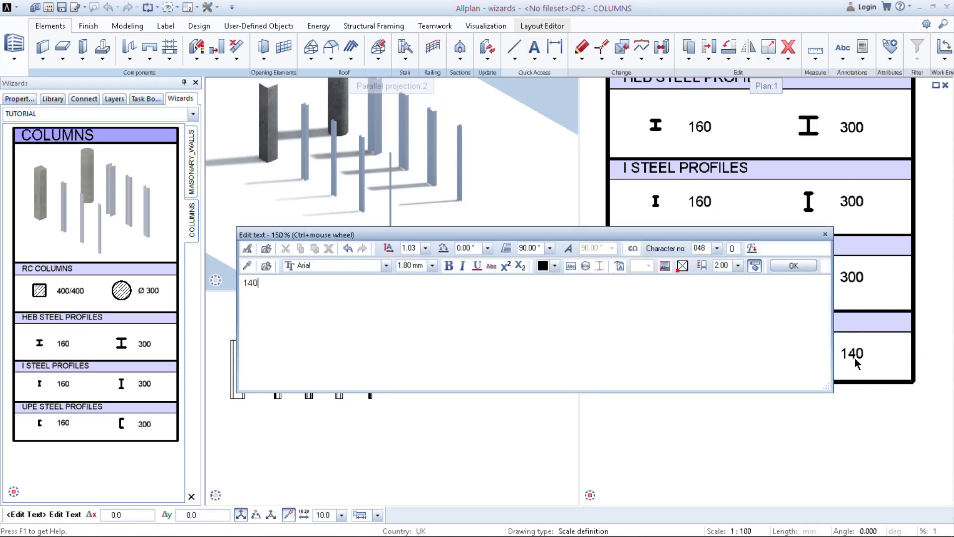
{"action": "key", "text": "Escape"}
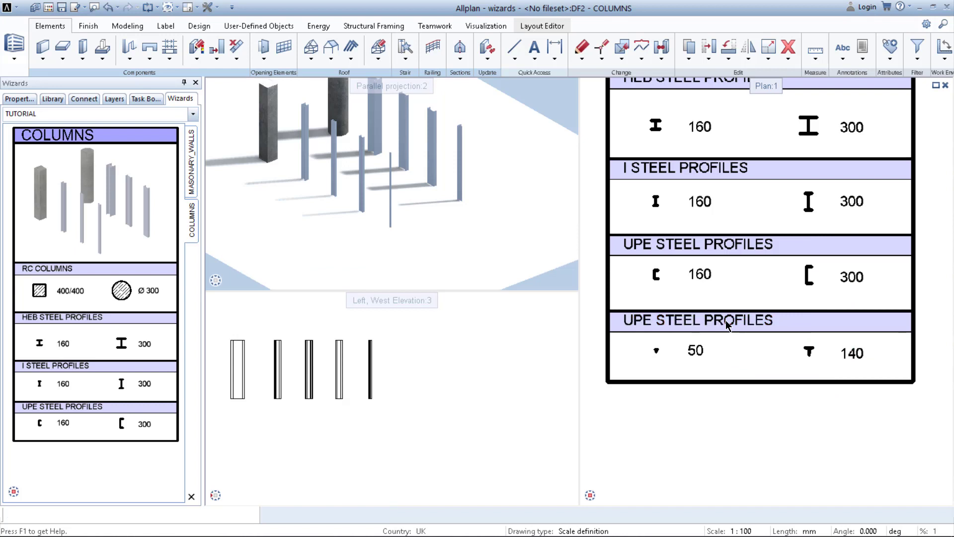
Step: Rename the row heading from UPE STEEL PROFILES to T STEEL PROFILES
{"action": "left_click", "coordinate": [727, 324]}
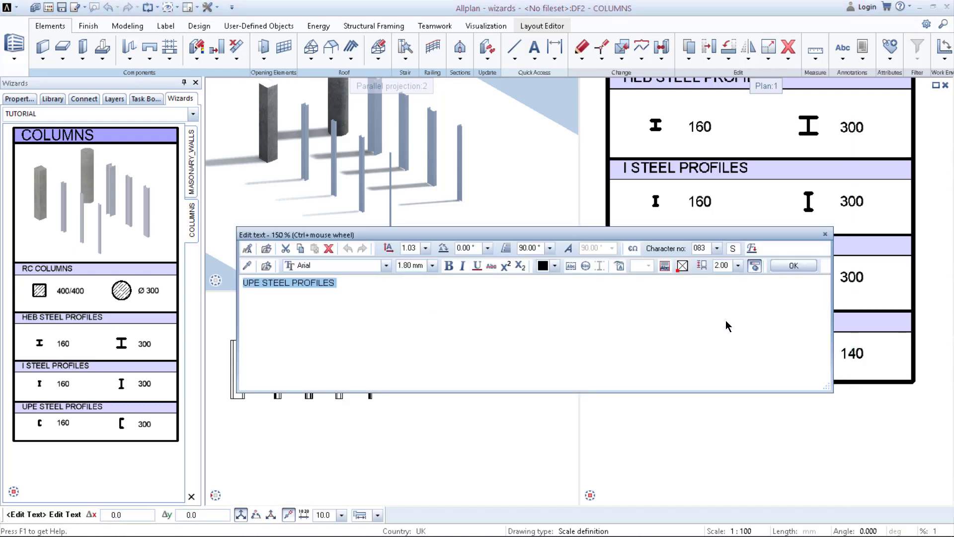
{"action": "key", "text": "Home"}
{"action": "key", "text": "shift+Right"}
{"action": "key", "text": "shift+Right"}
{"action": "key", "text": "shift+Right"}
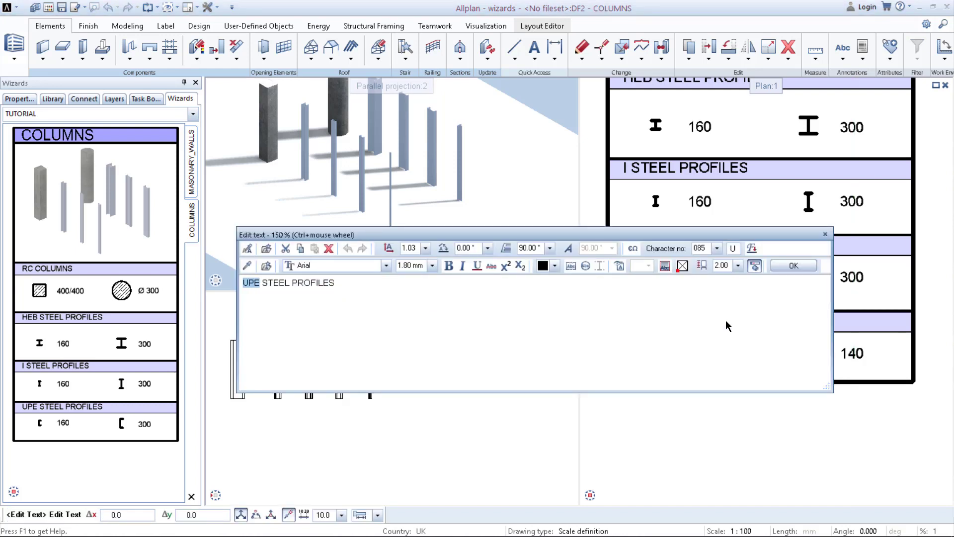
{"action": "type", "text": "I"}
{"action": "key", "text": "BackSpace"}
{"action": "type", "text": "T"}
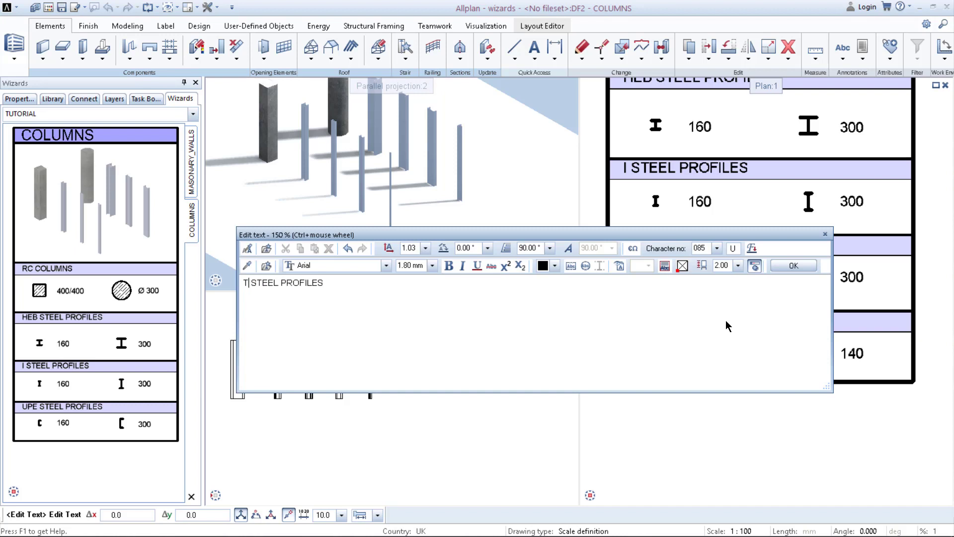
{"action": "key", "text": "Return"}
{"action": "key", "text": "Escape"}
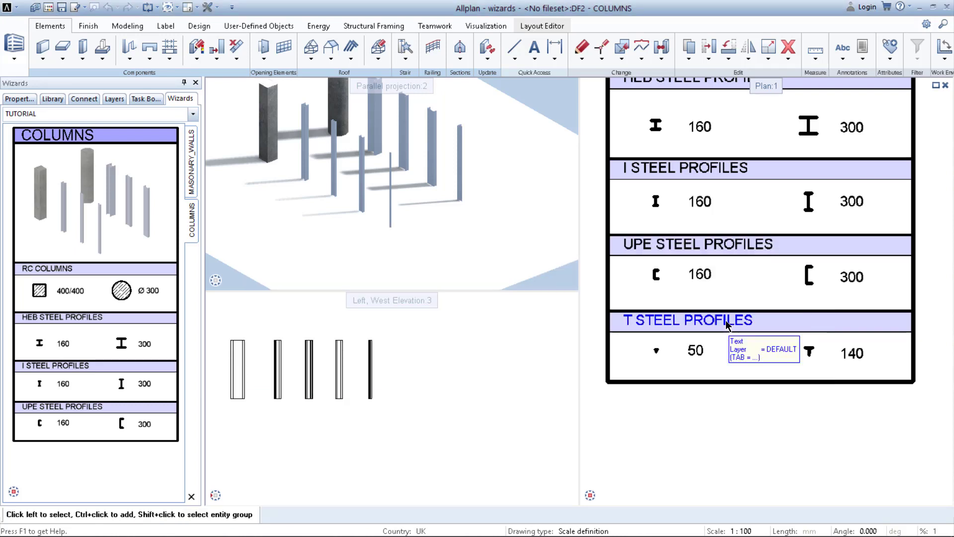
{"action": "scroll", "coordinate": [736, 343], "scroll_direction": "down", "scroll_amount": 2}
{"action": "scroll", "coordinate": [740, 399], "scroll_direction": "down", "scroll_amount": 3}
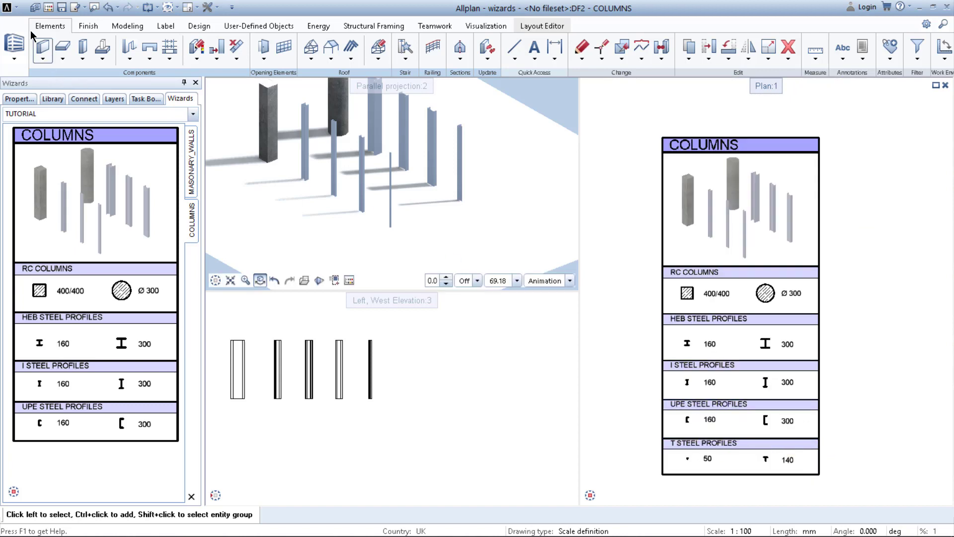
Step: Overwrite COLUMNS.nas on the Desktop with a Wizard (*.nas) copy of the edited drawing
{"action": "left_click", "coordinate": [16, 9]}
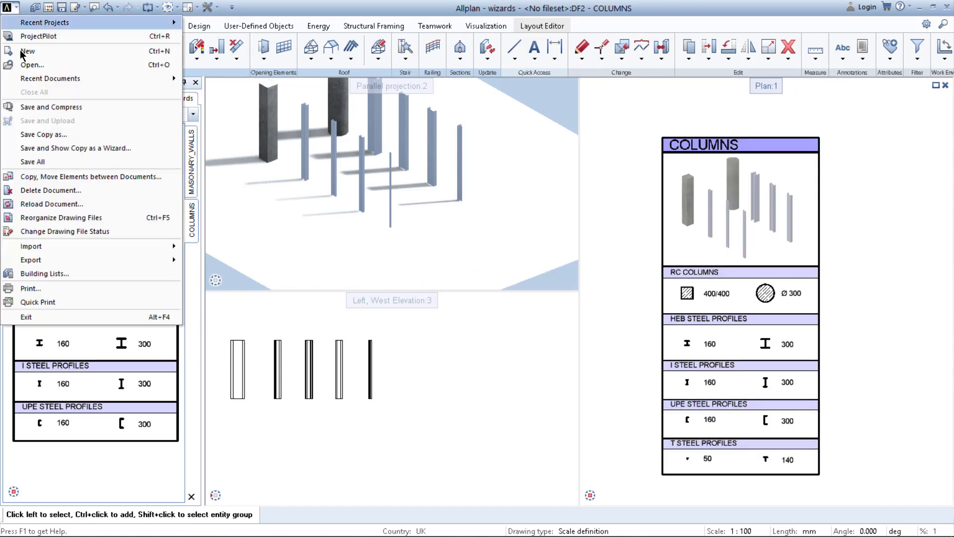
{"action": "left_click", "coordinate": [51, 132]}
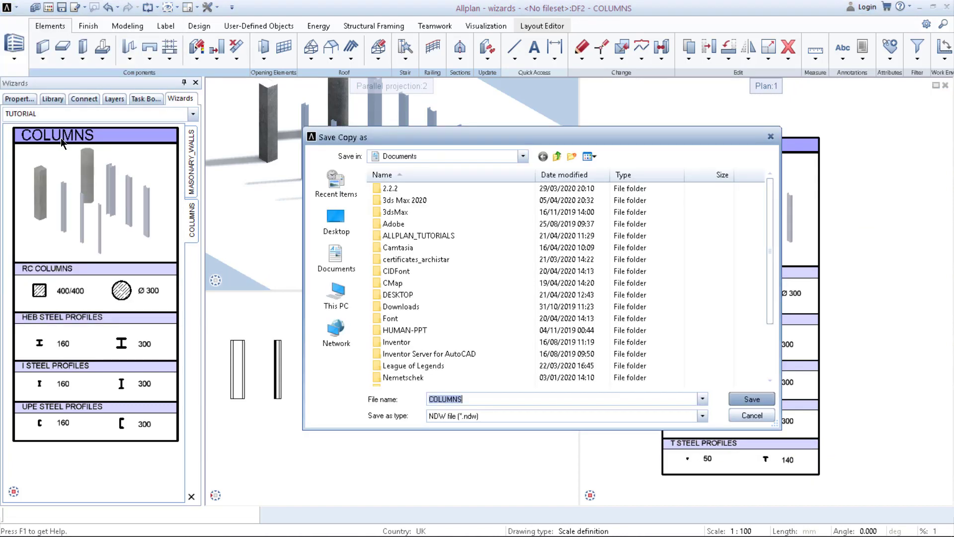
{"action": "left_click", "coordinate": [337, 220]}
{"action": "left_click", "coordinate": [513, 416]}
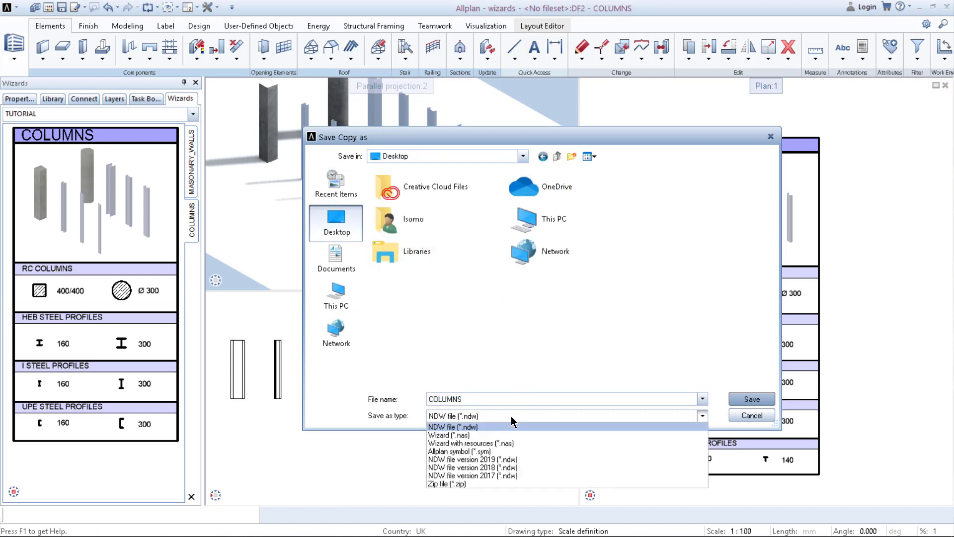
{"action": "left_click", "coordinate": [488, 440]}
{"action": "left_click", "coordinate": [420, 282]}
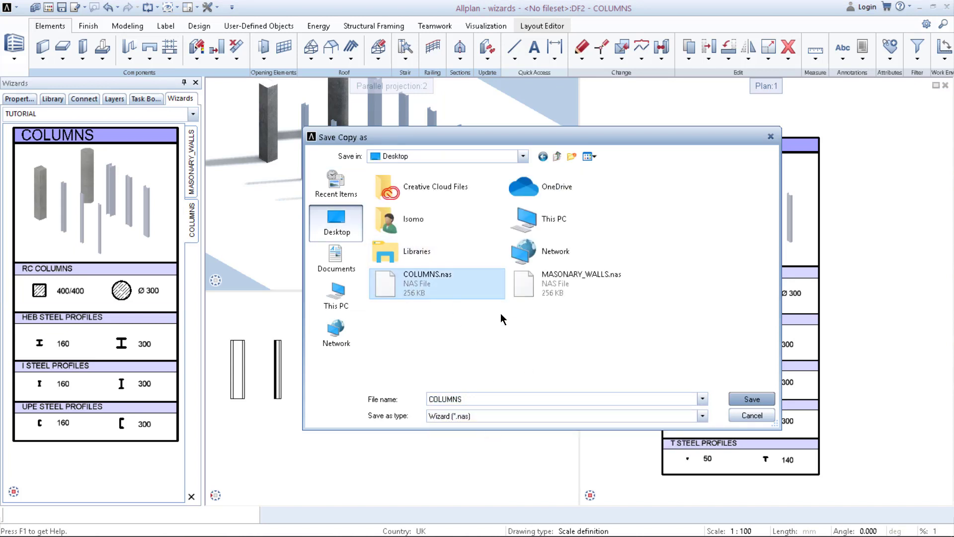
{"action": "left_click", "coordinate": [749, 399]}
{"action": "left_click", "coordinate": [497, 276]}
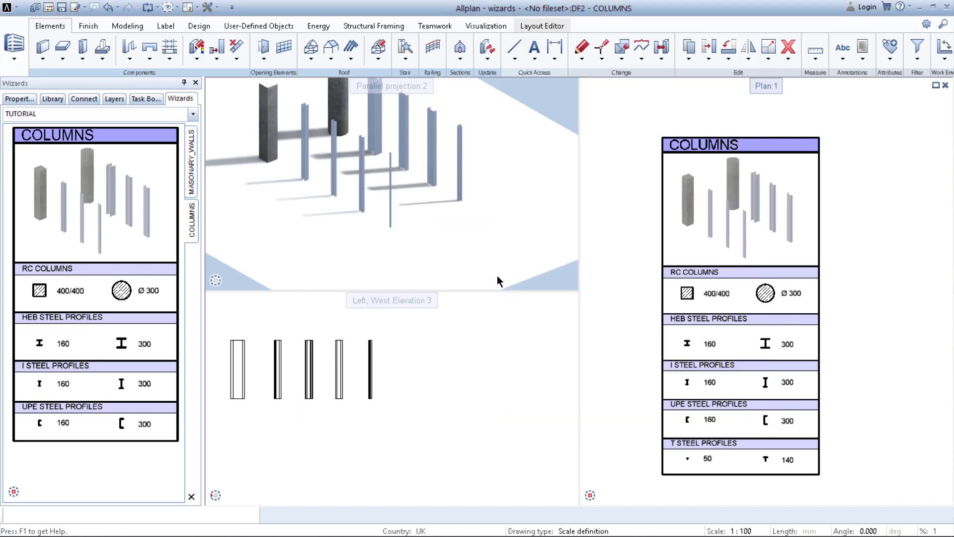
Step: Switch to MASONARY_WALLS and back to COLUMNS to reload the updated wizard
{"action": "left_click", "coordinate": [193, 187]}
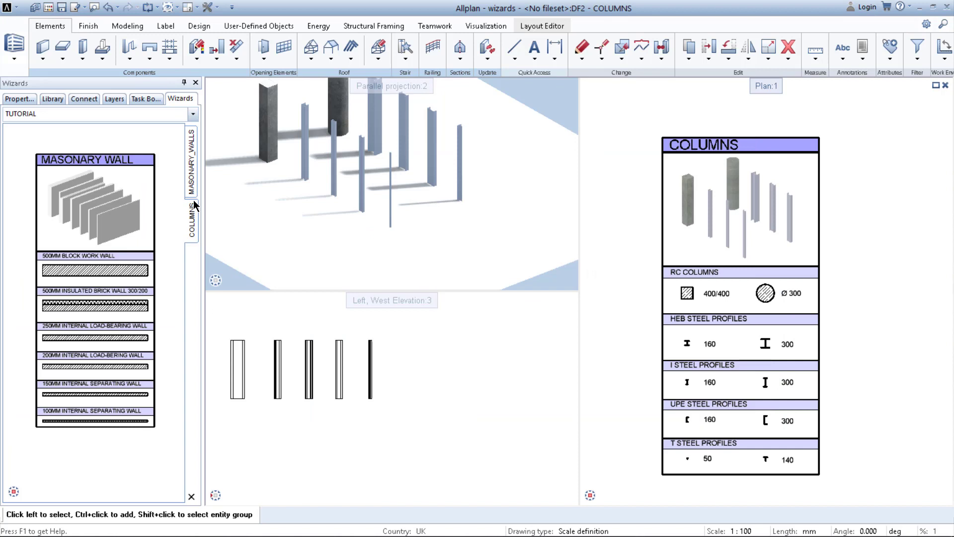
{"action": "left_click", "coordinate": [192, 219]}
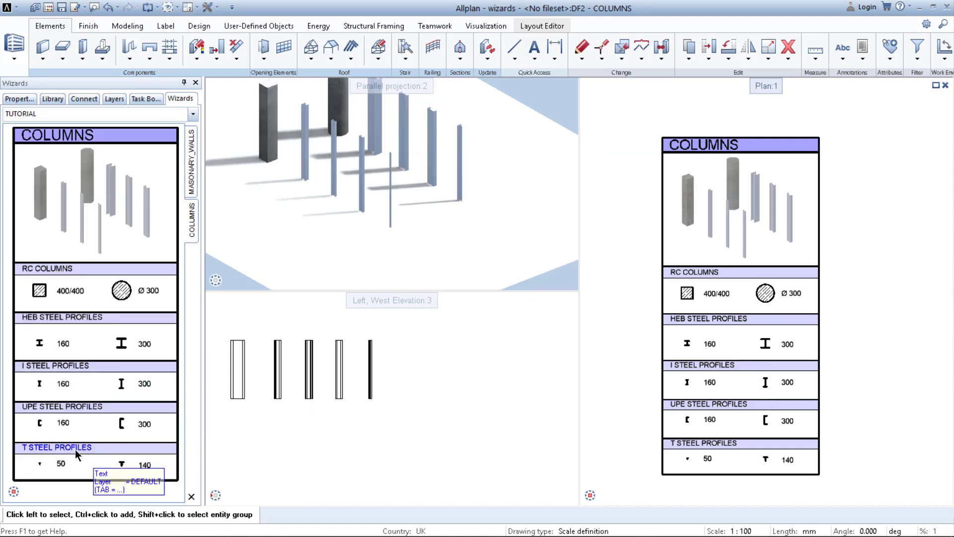